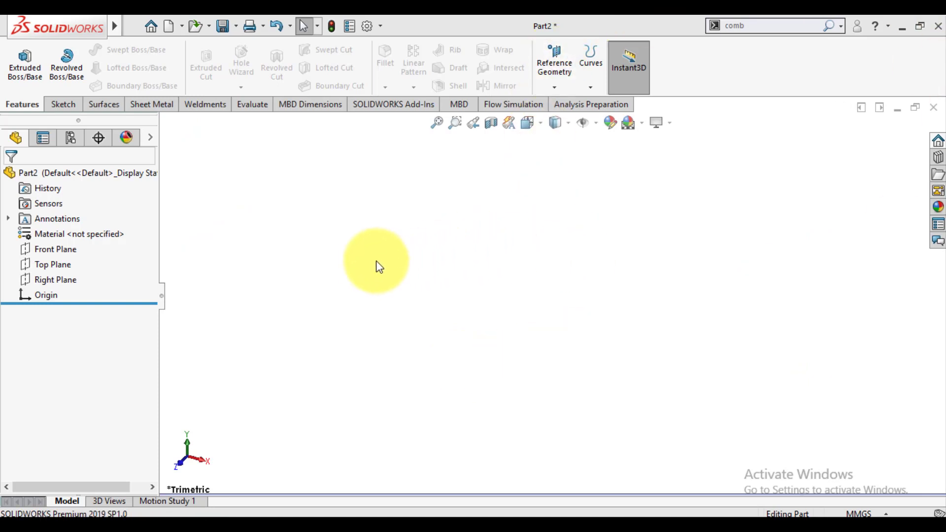
- Start a new sketch on the Front Plane, viewed face-on
click(58, 251)
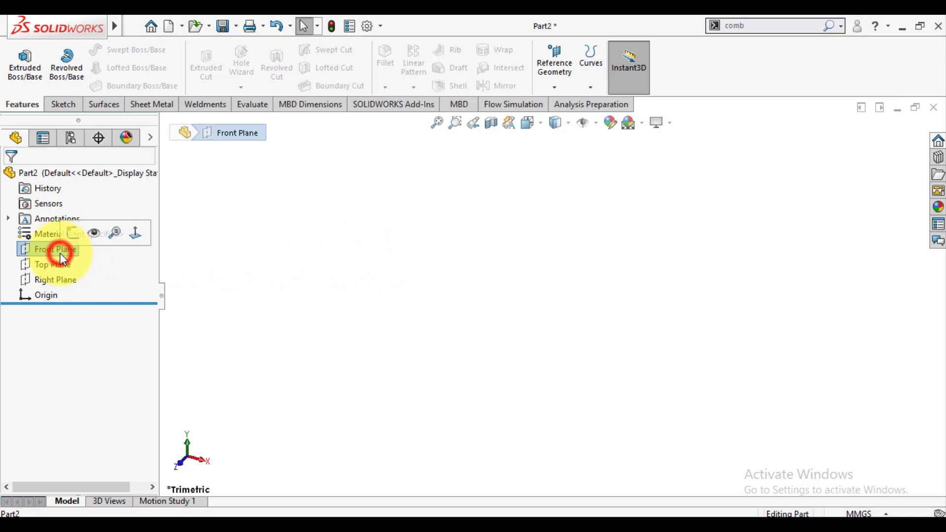
click(136, 235)
click(245, 257)
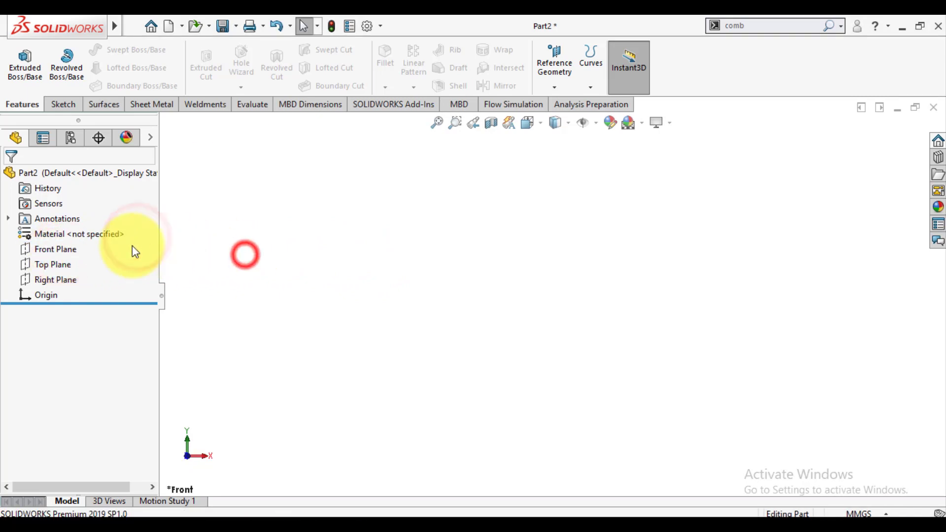
click(57, 249)
click(70, 231)
click(259, 250)
scroll(466, 293, up, 3)
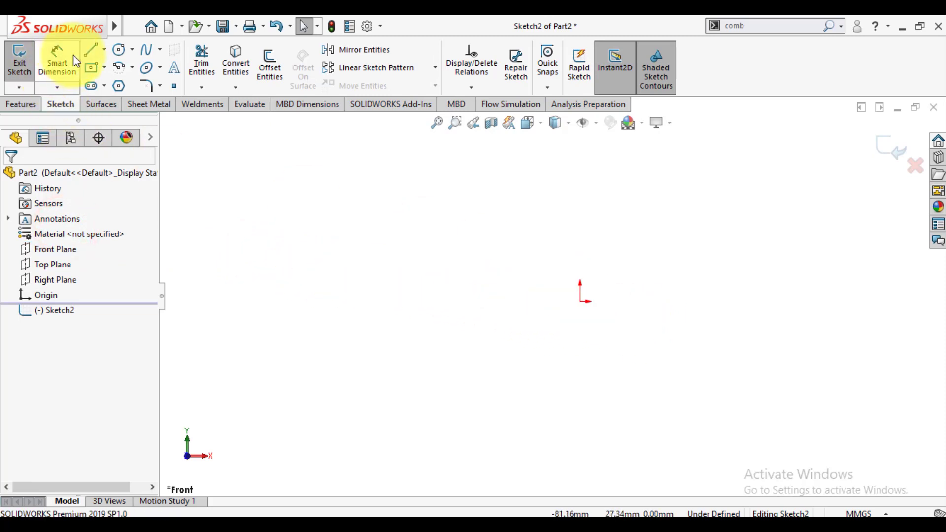
- Draw a horizontal line left from the origin and make it a construction centerline
click(89, 53)
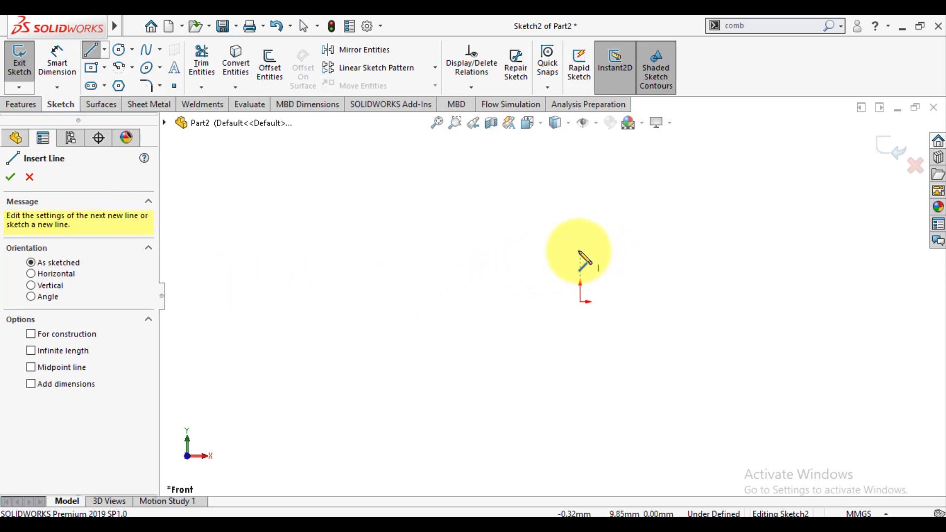
click(581, 301)
click(434, 302)
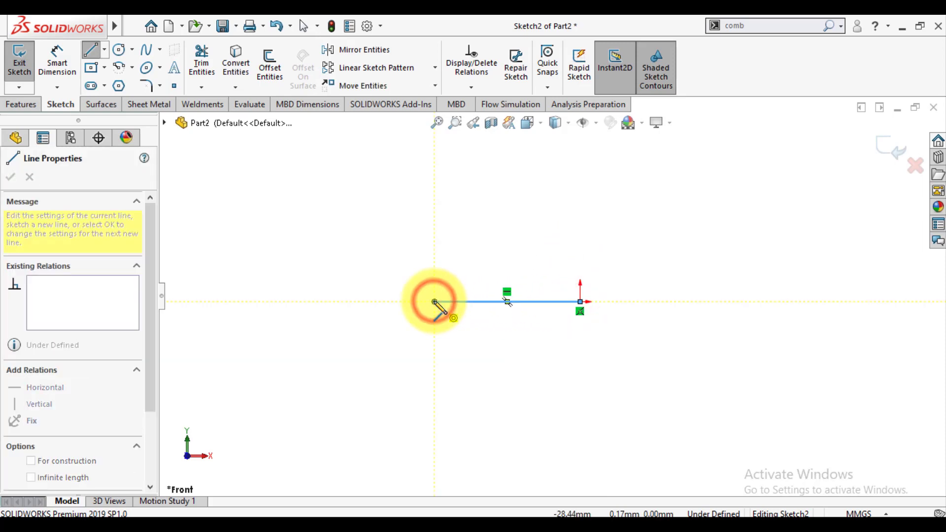
key(Escape)
click(471, 306)
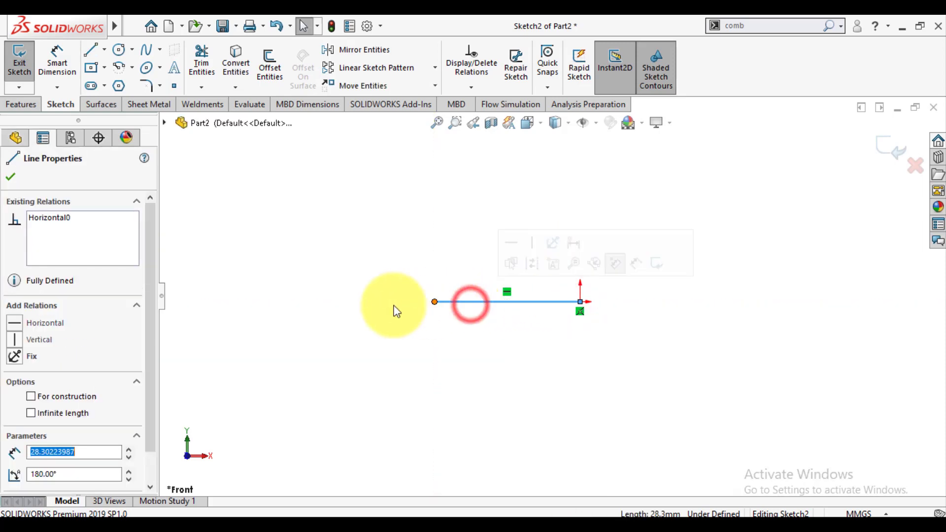
click(32, 397)
click(11, 177)
click(340, 371)
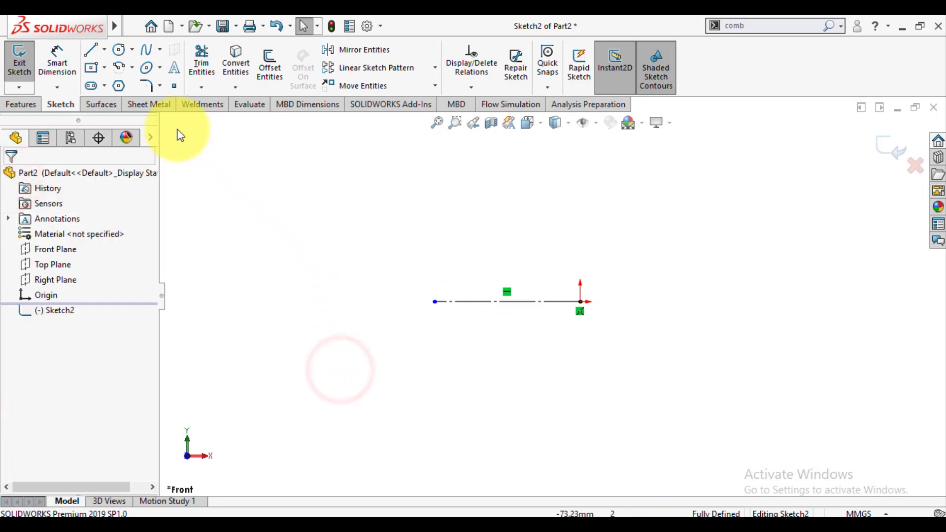
- Draw a horizontal line above the centerline, with its right endpoint Vertical to the origin
click(90, 51)
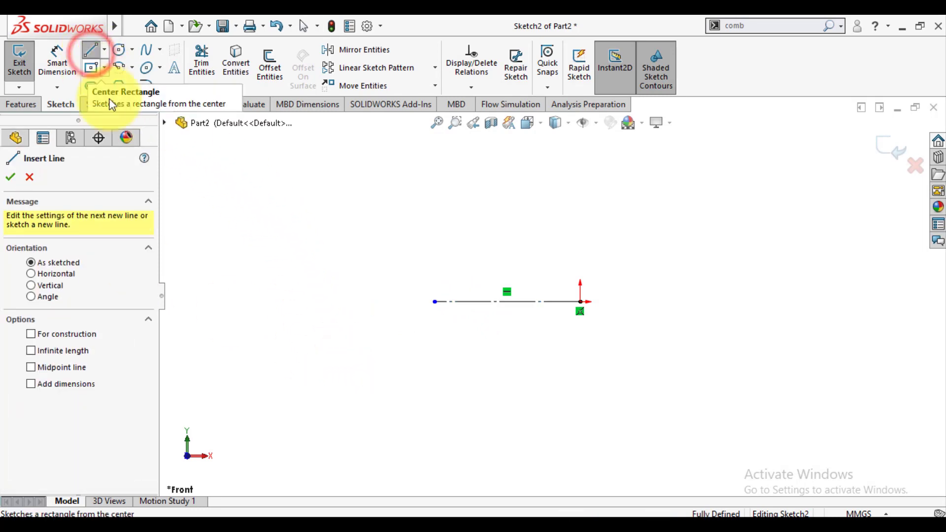
click(580, 248)
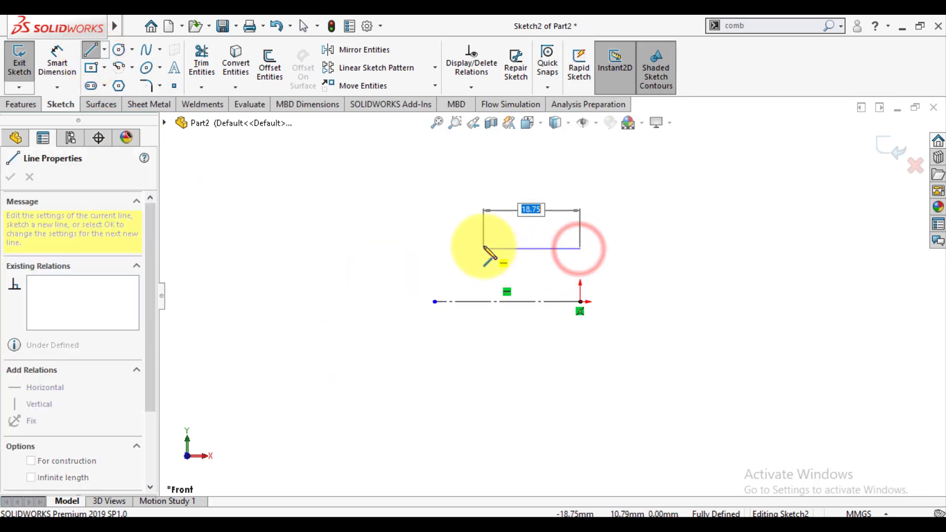
click(478, 248)
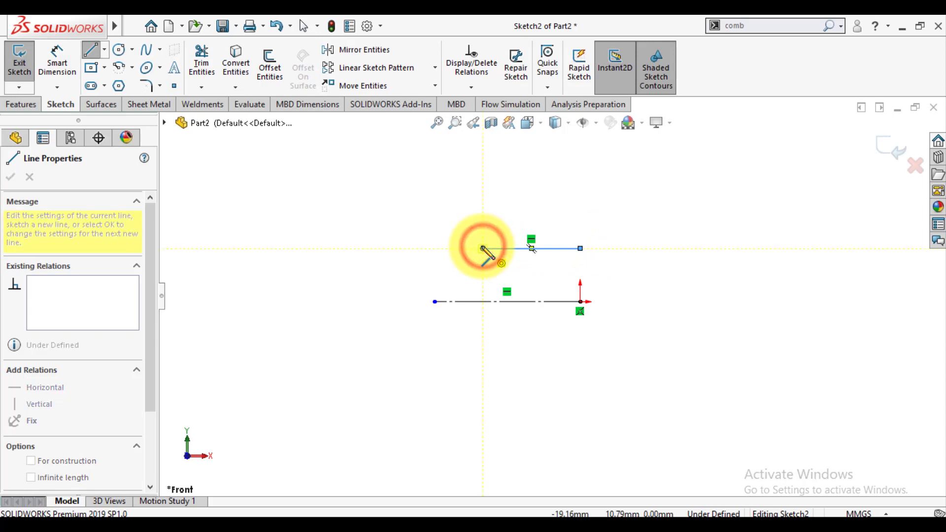
key(Escape)
scroll(515, 271, down, 2)
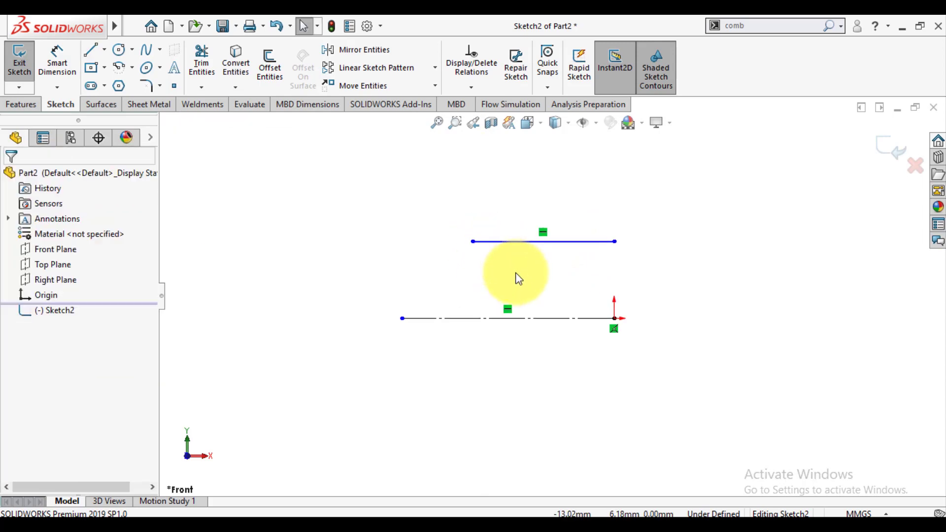
click(614, 242)
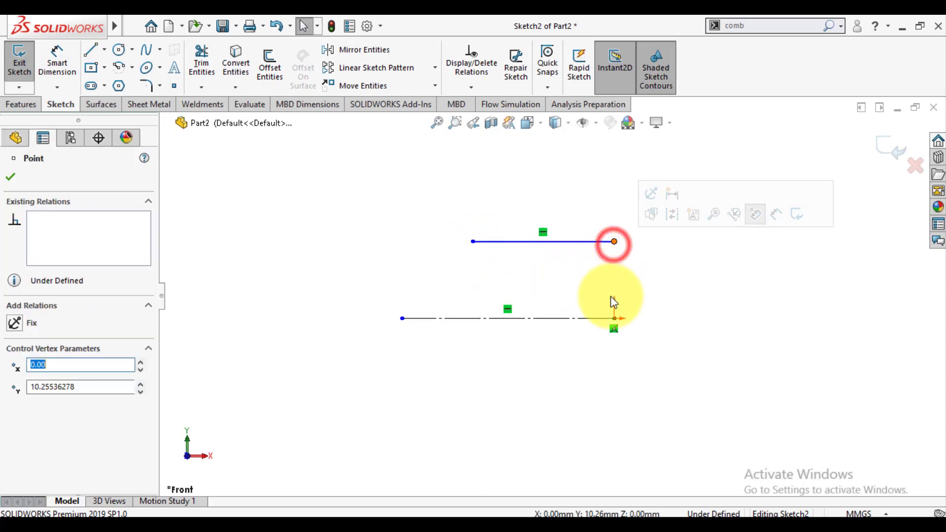
ctrl+click(615, 320)
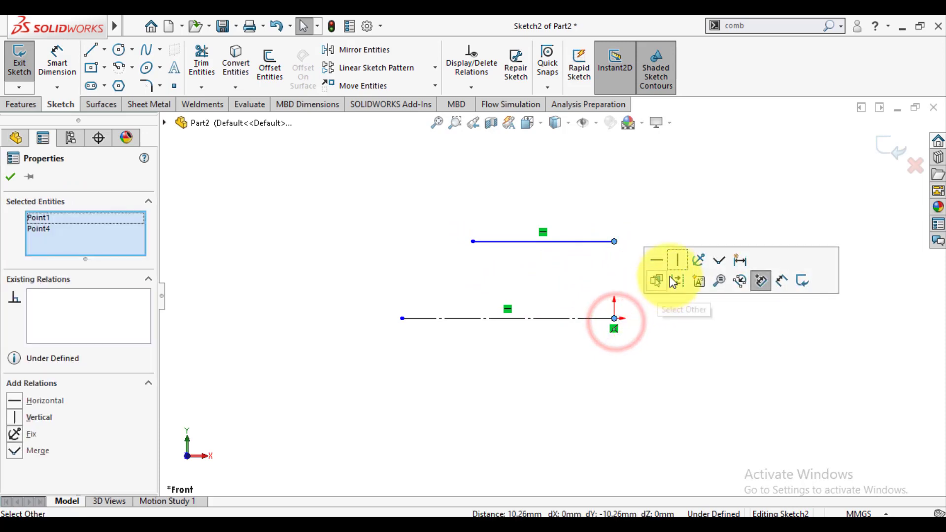
click(677, 260)
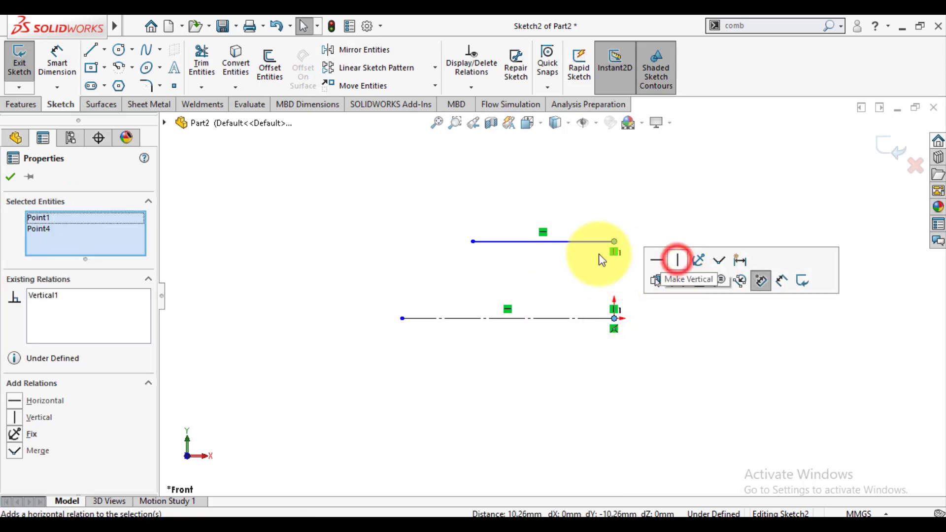
click(10, 176)
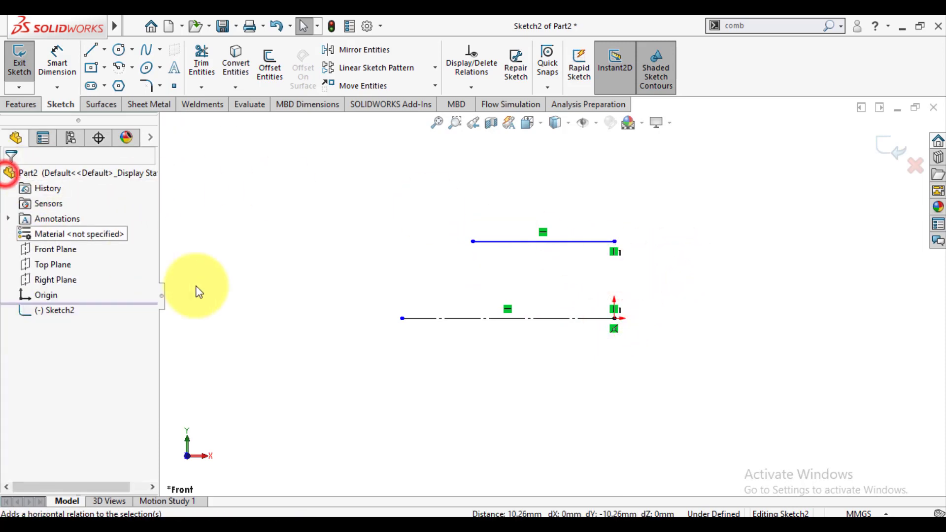
- Mirror the upper line about the horizontal centerline to create a matching lower line
click(505, 242)
click(359, 53)
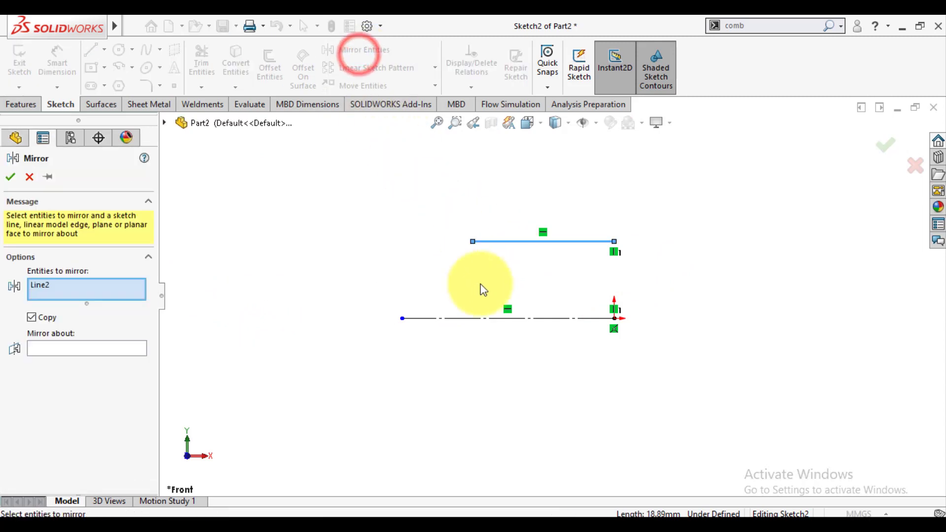
click(56, 347)
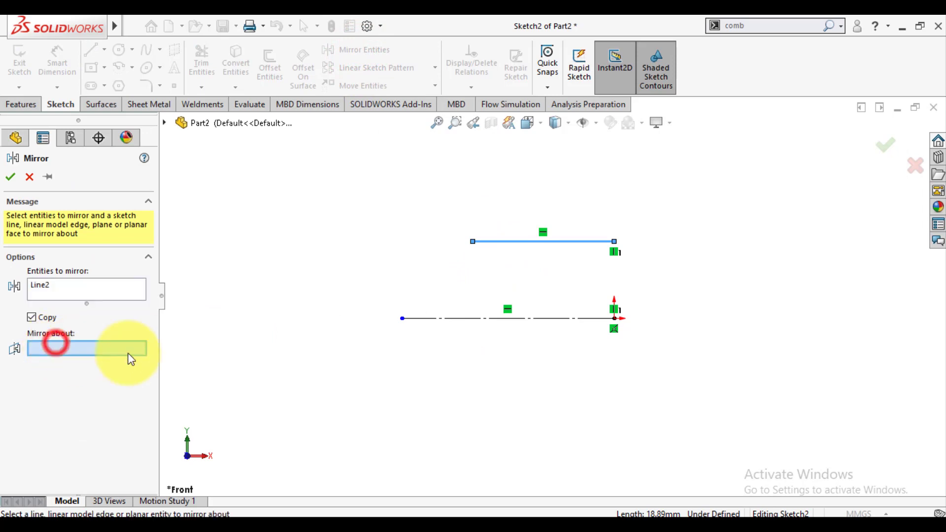
click(427, 319)
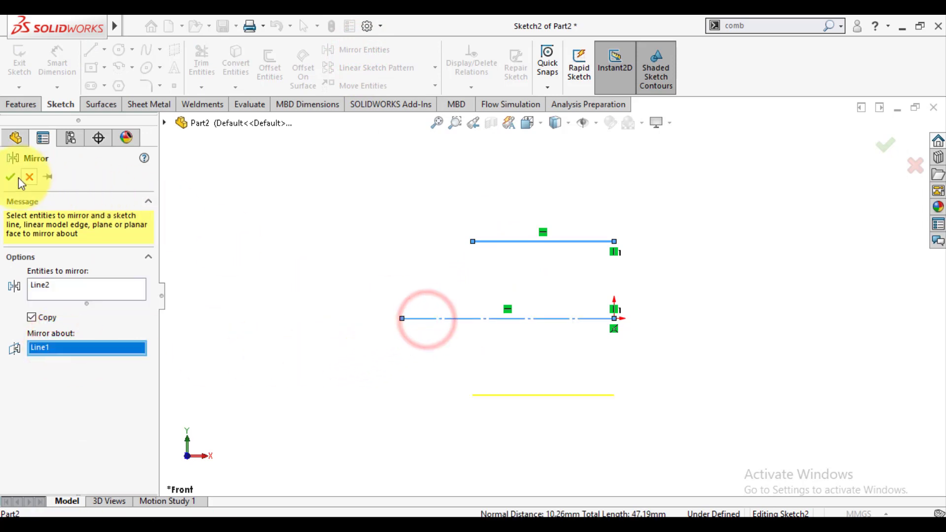
right_click(270, 257)
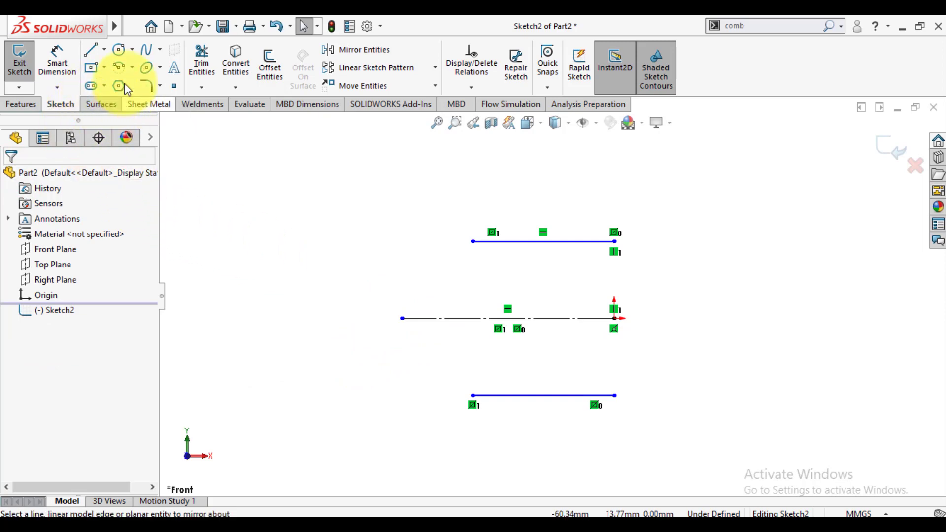
- Dimension the upper line's length to 25 mm
click(58, 60)
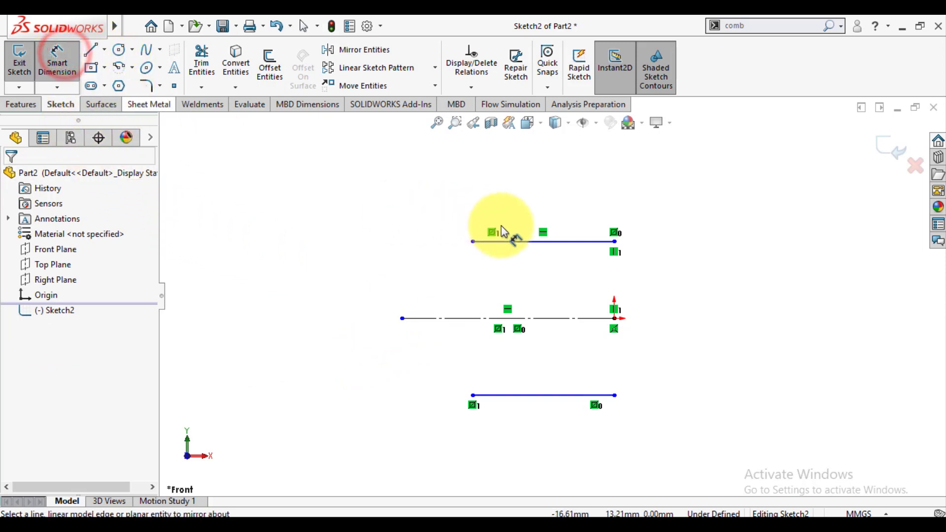
click(519, 242)
click(516, 192)
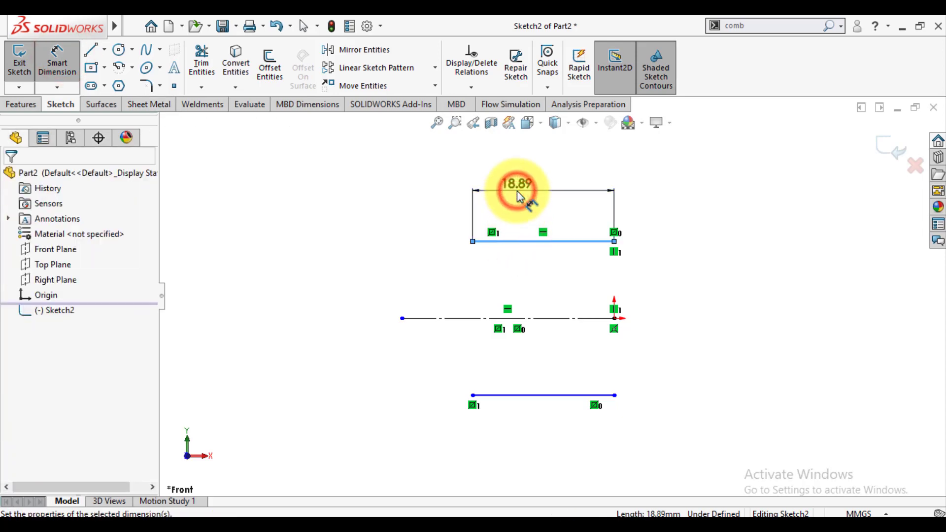
text(25)
key(Return)
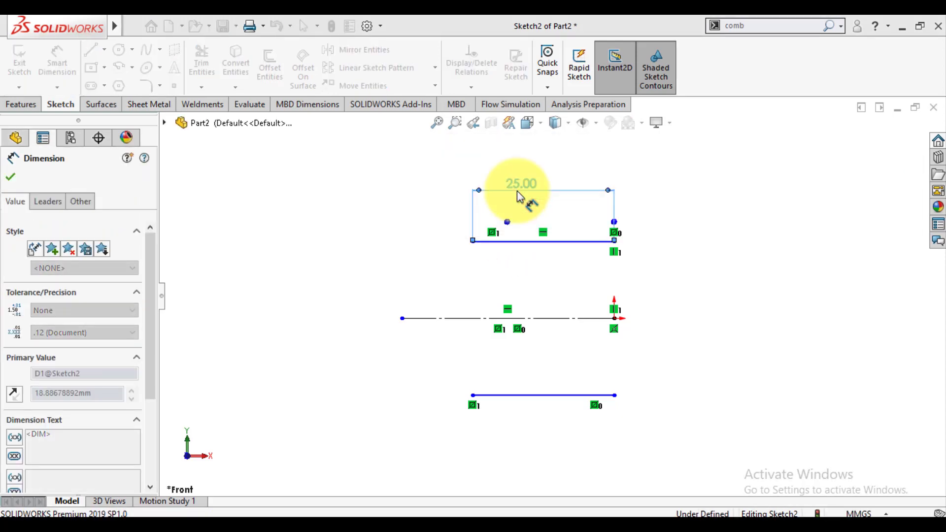
click(10, 177)
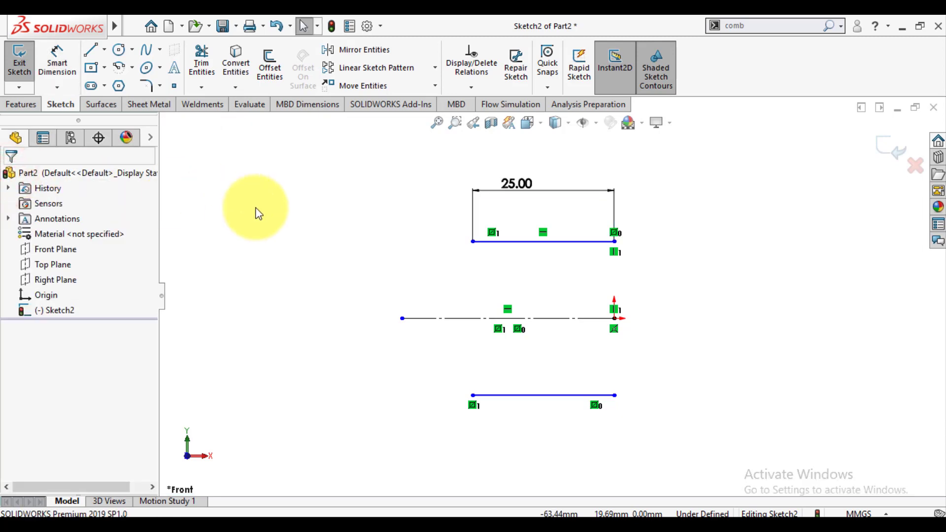
- Dimension the vertical gap between the top and bottom lines as 30 mm
click(57, 60)
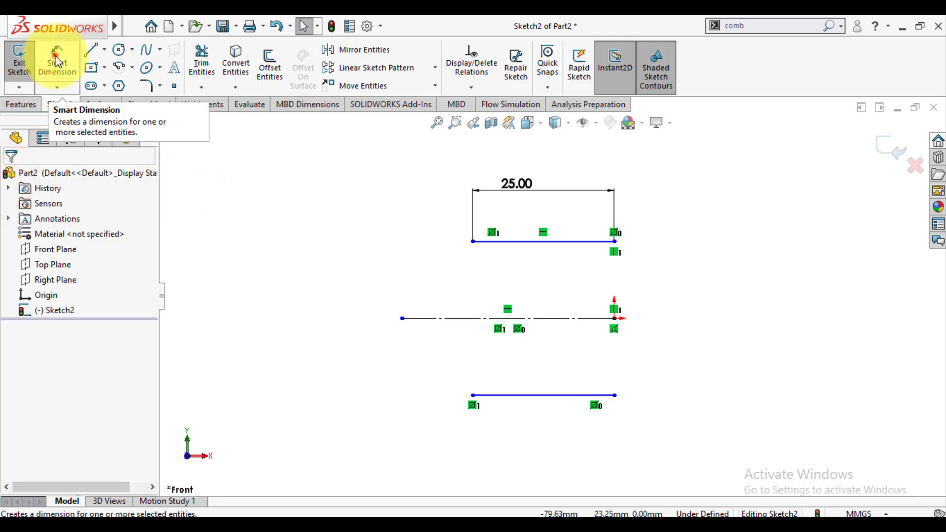
click(581, 241)
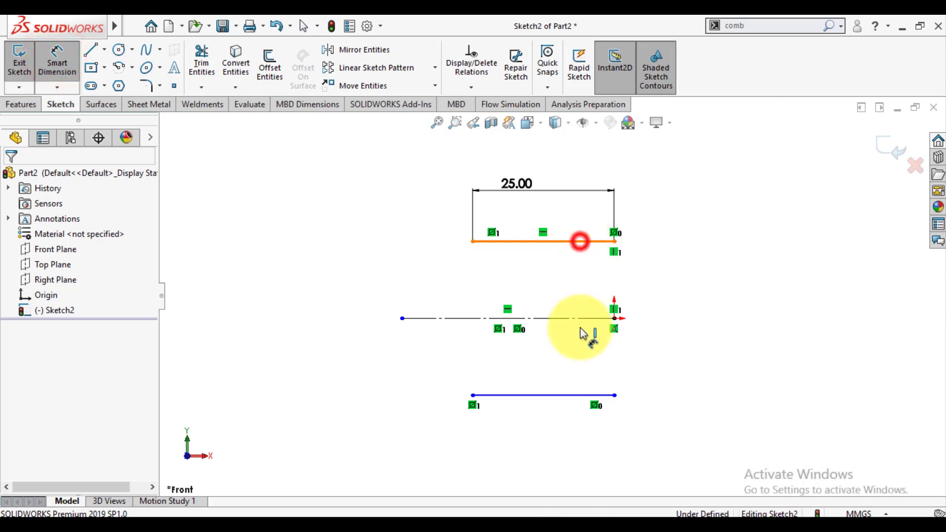
click(581, 396)
click(677, 331)
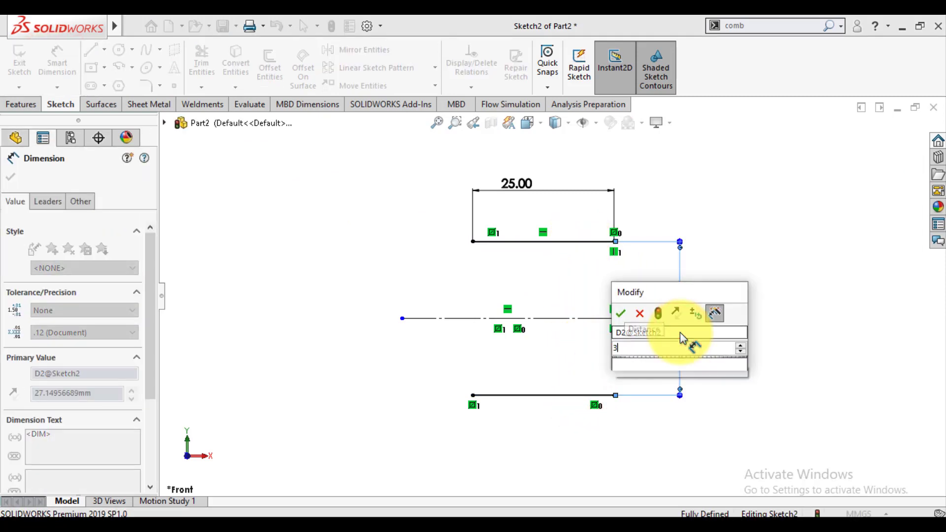
key(Return)
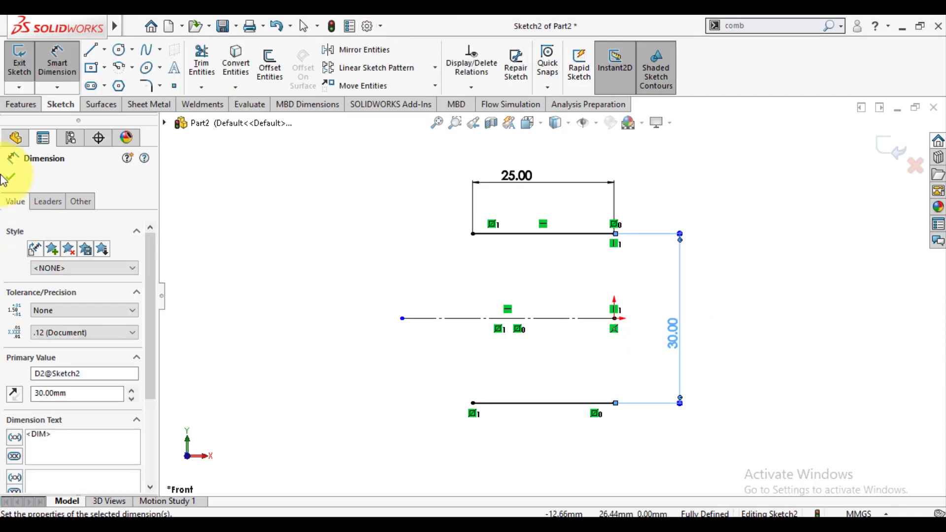
- Draw a centerpoint half-circle arc on the centerline joining the left ends of both lines
click(12, 179)
click(118, 69)
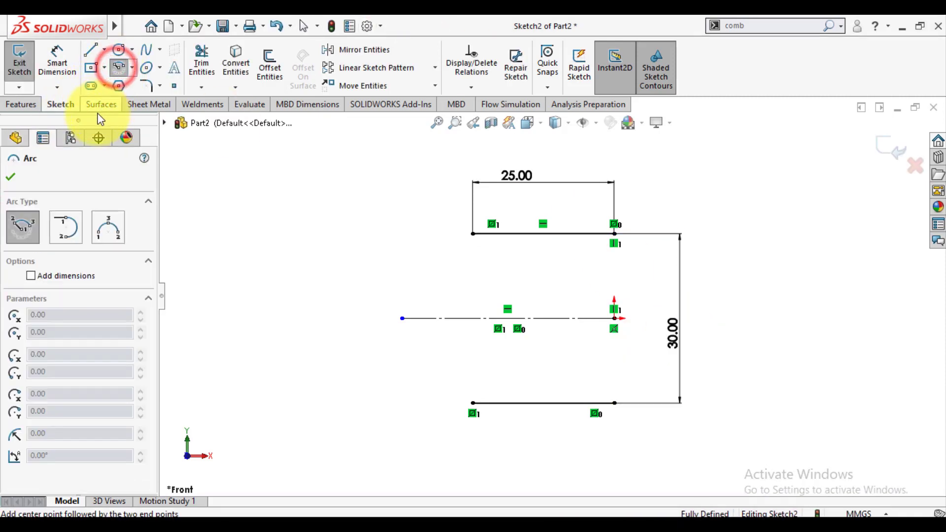
click(474, 319)
click(473, 235)
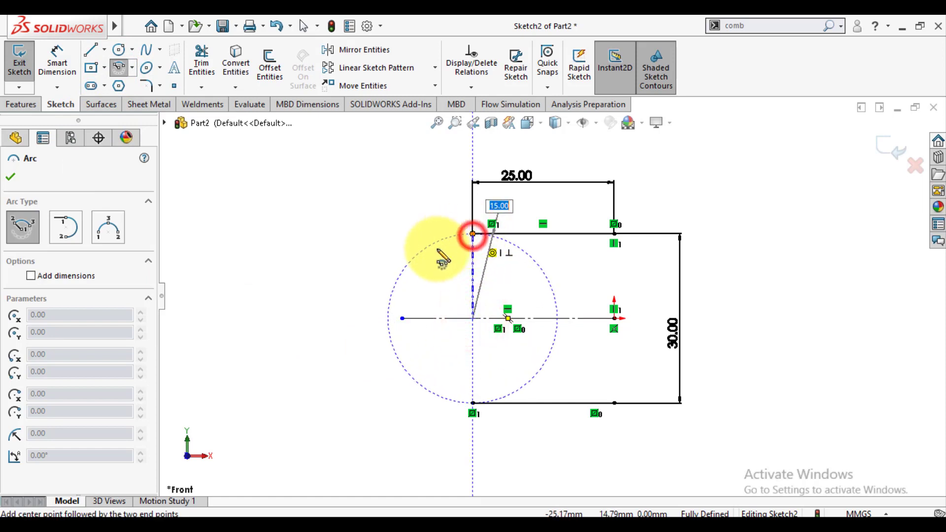
click(473, 403)
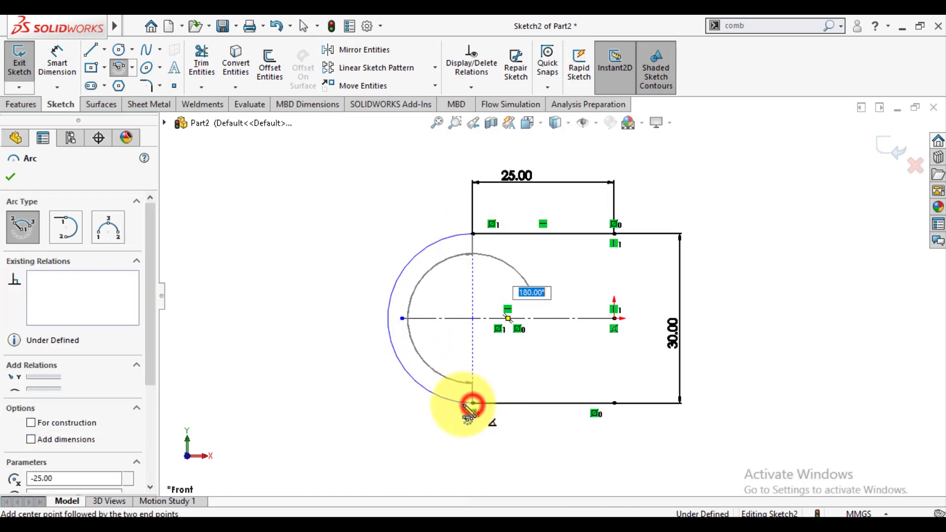
click(10, 177)
click(275, 293)
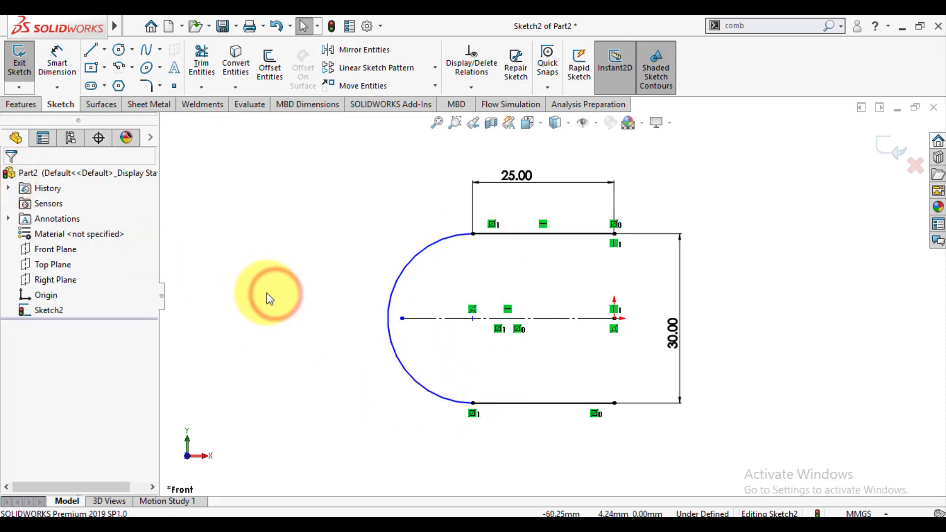
- Dimension the arc's radius to 15 mm
click(57, 58)
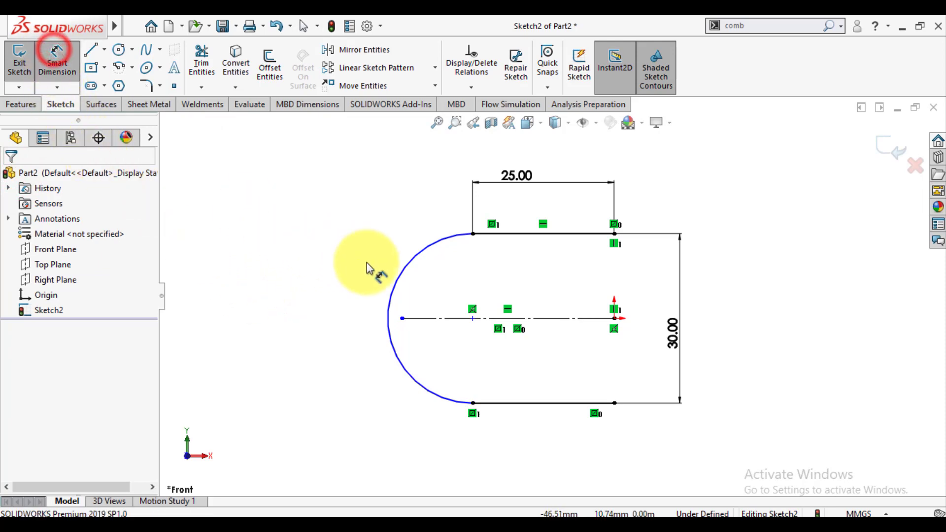
click(393, 275)
click(339, 248)
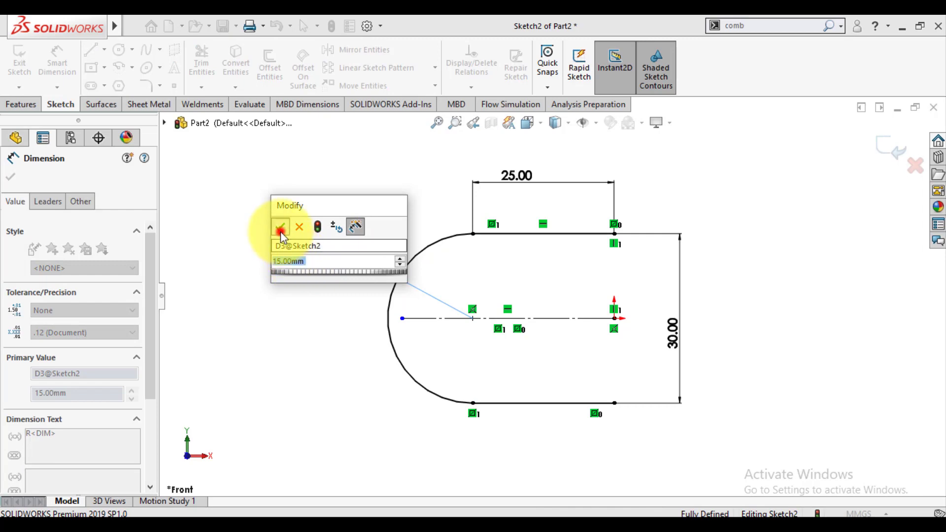
click(280, 231)
click(11, 176)
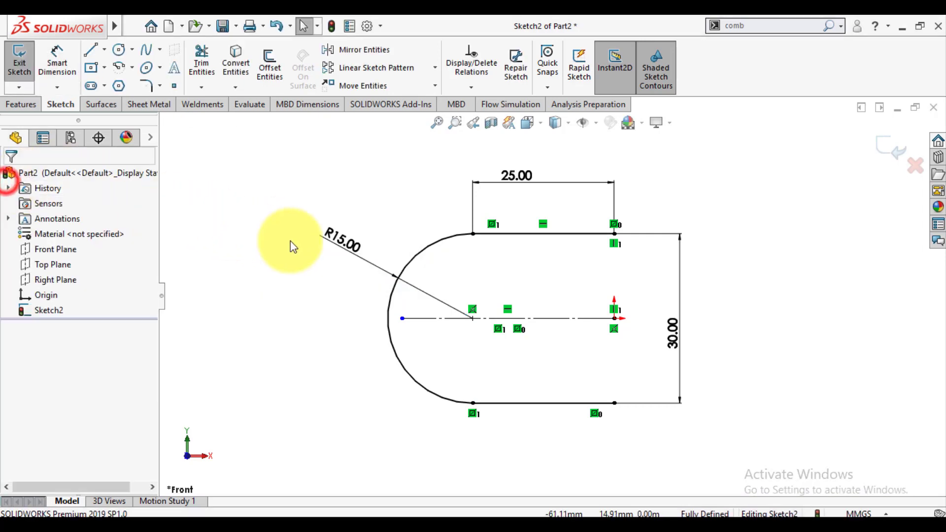
- Extrude the U sketch Mid Plane to 25 mm as a Thin Feature with 3 mm walls
click(895, 150)
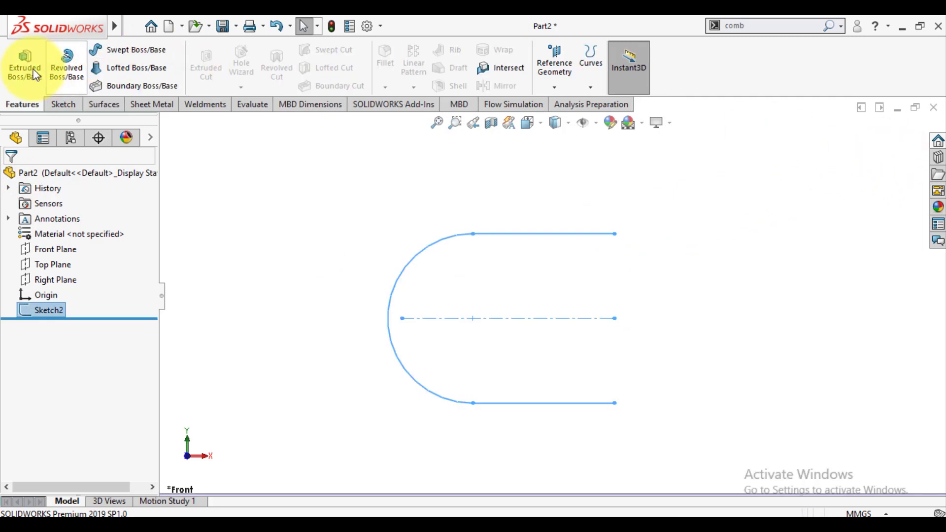
click(22, 69)
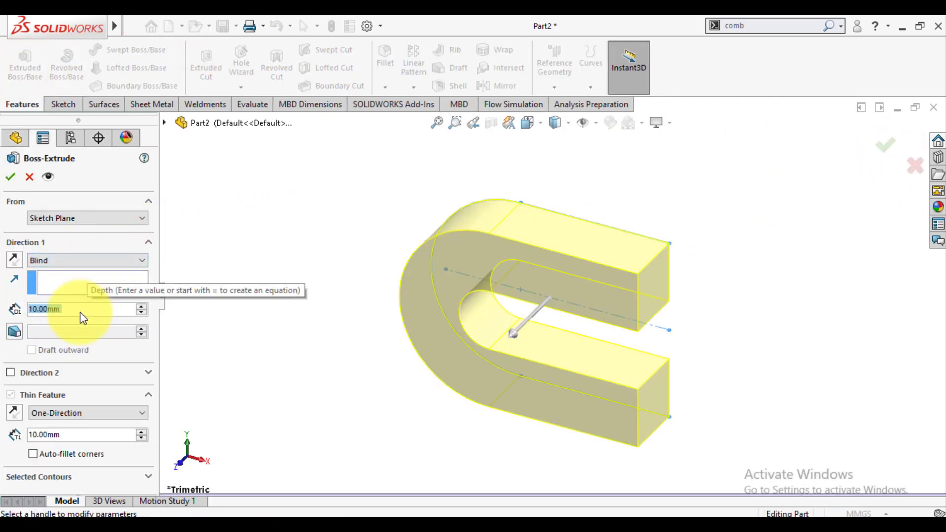
text(25)
key(Return)
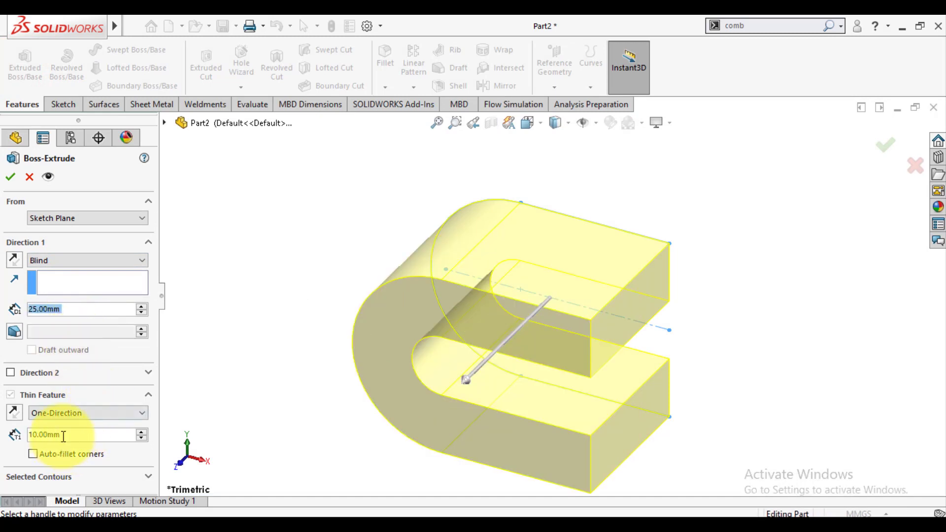
text(3)
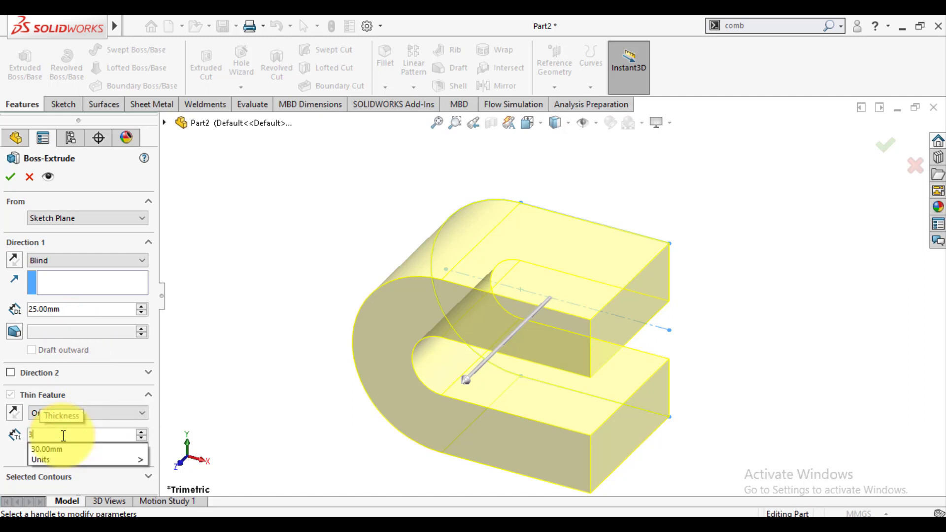
key(Return)
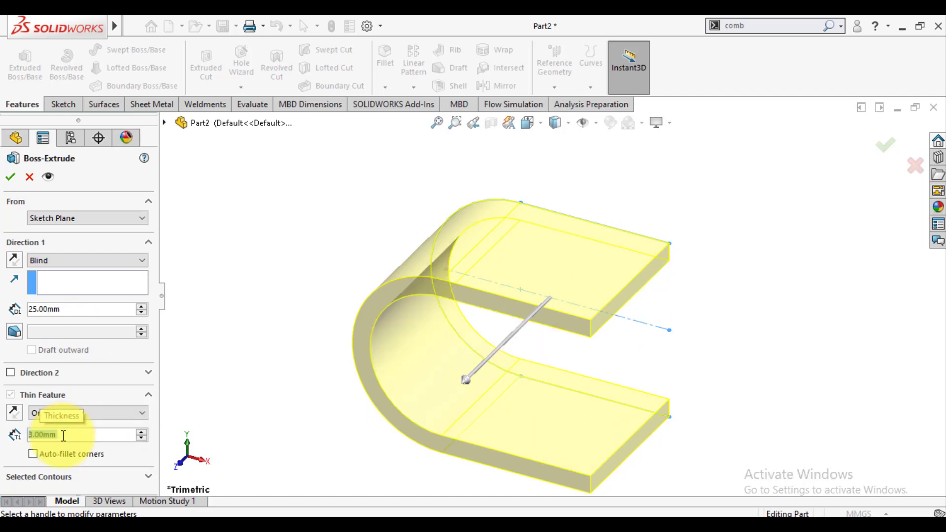
click(46, 262)
click(52, 319)
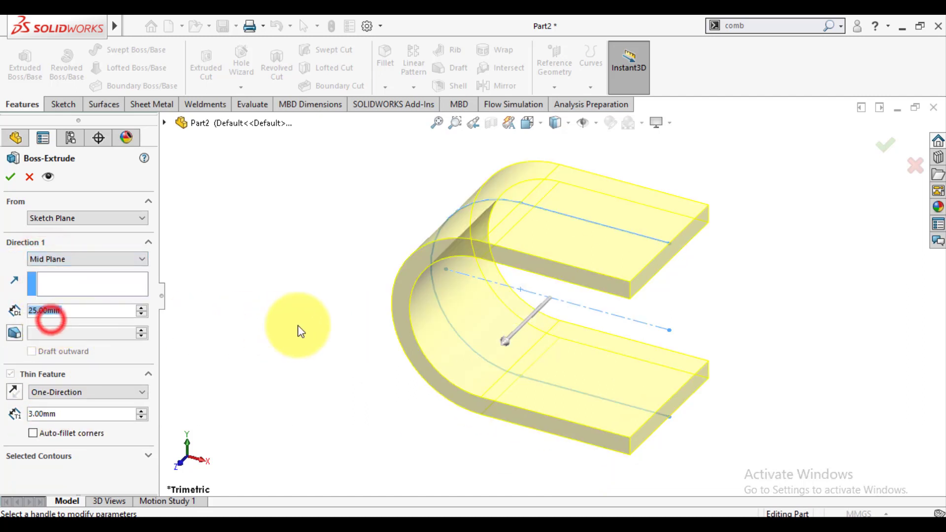
middle_drag(315, 322, 349, 311)
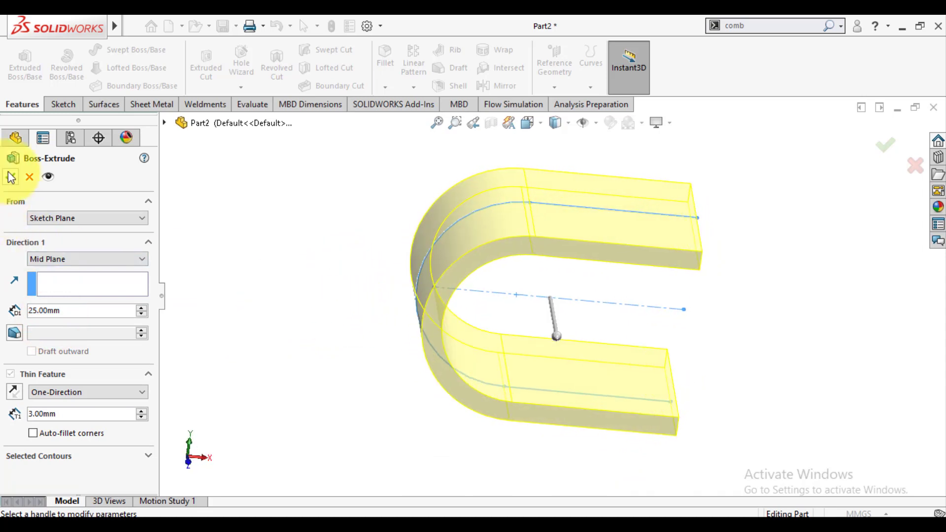
click(11, 177)
- Select the Top Plane, view it Normal To, and open a new sketch on it
click(310, 247)
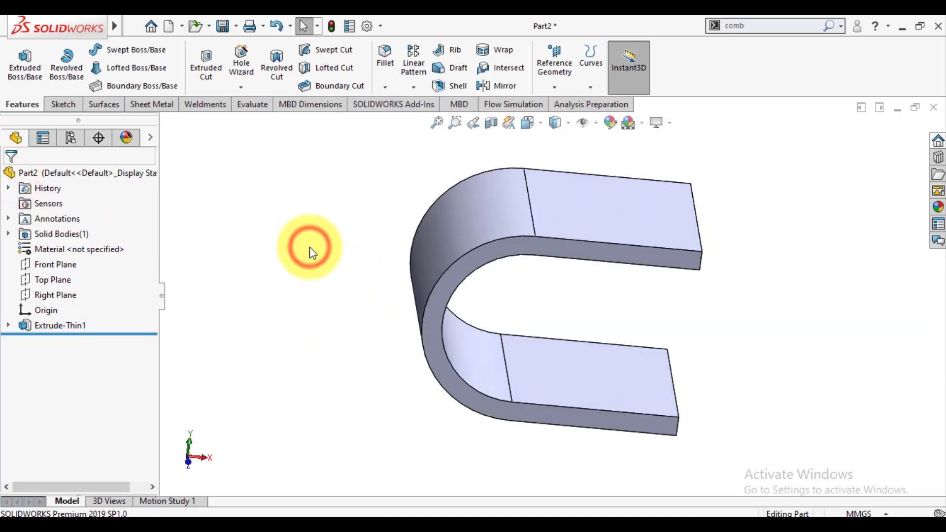
click(41, 280)
click(113, 262)
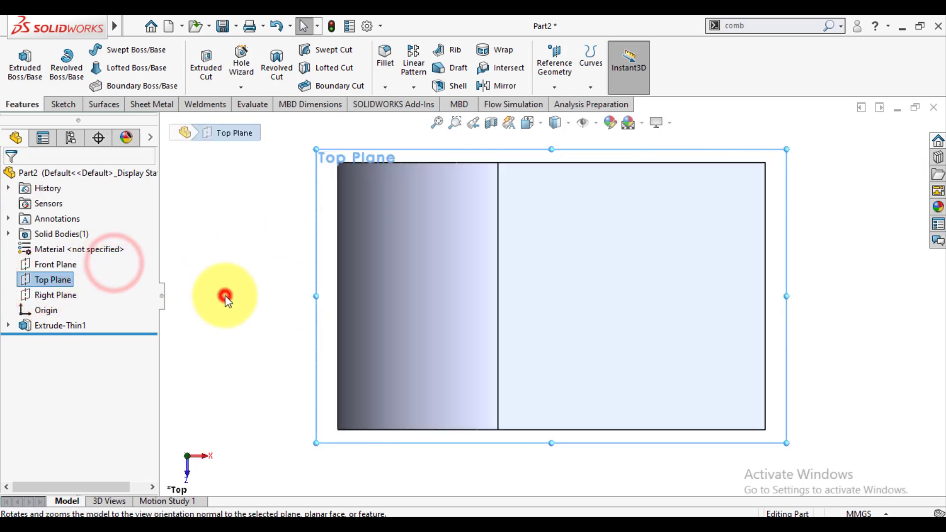
click(222, 296)
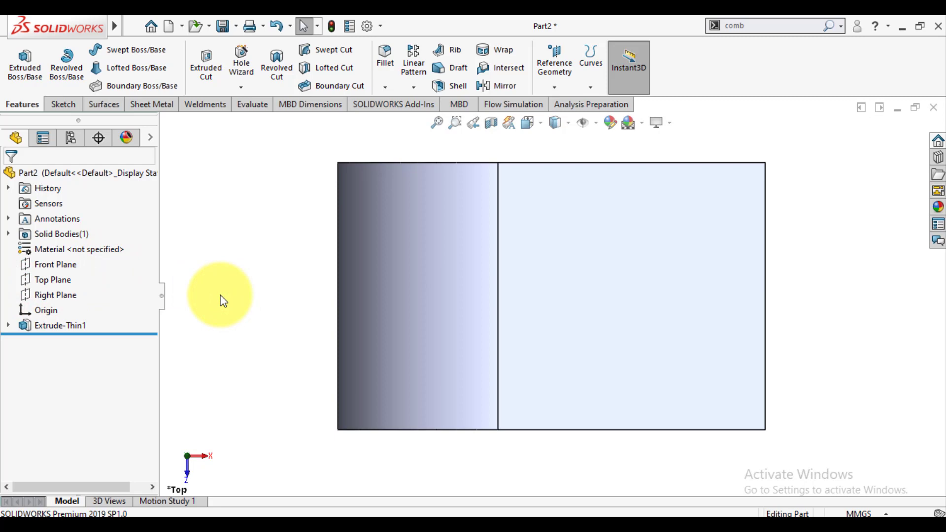
click(59, 281)
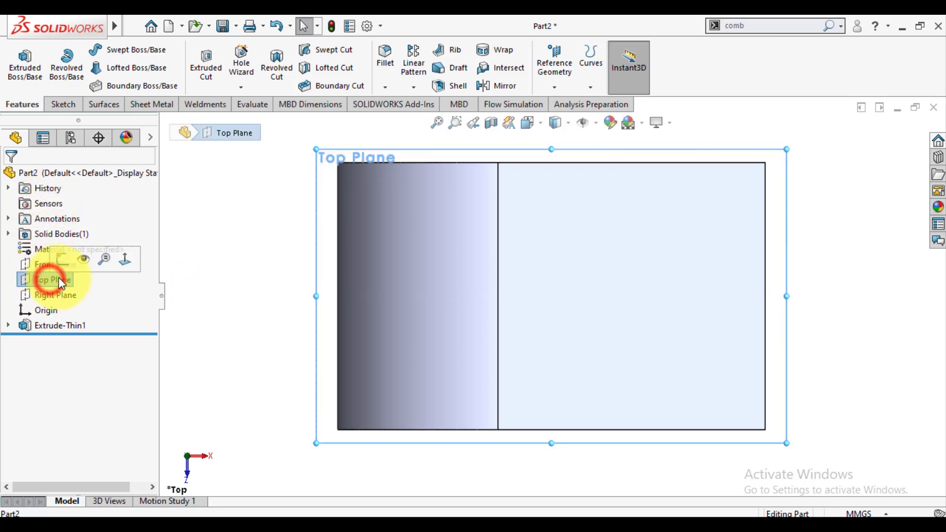
click(63, 261)
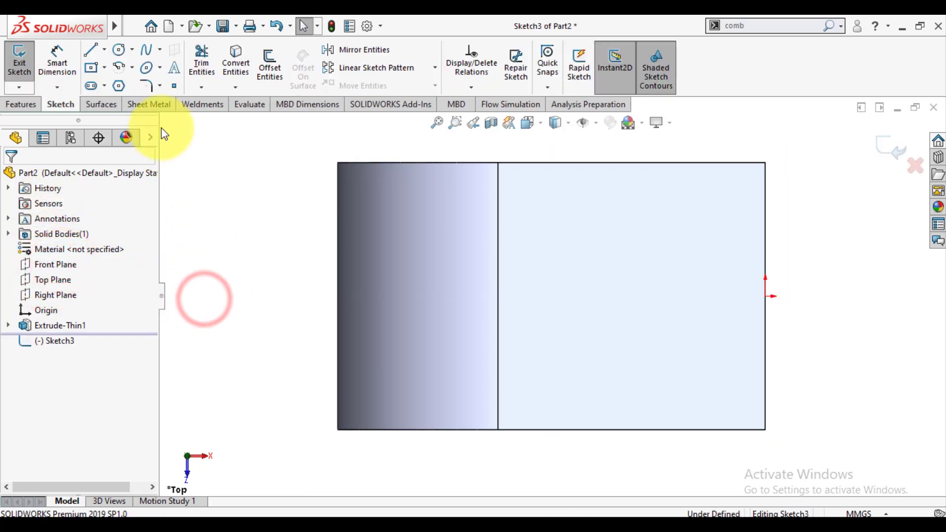
- Draw a horizontal centerline from the part's left edge to the right edge's midpoint
click(105, 50)
click(105, 84)
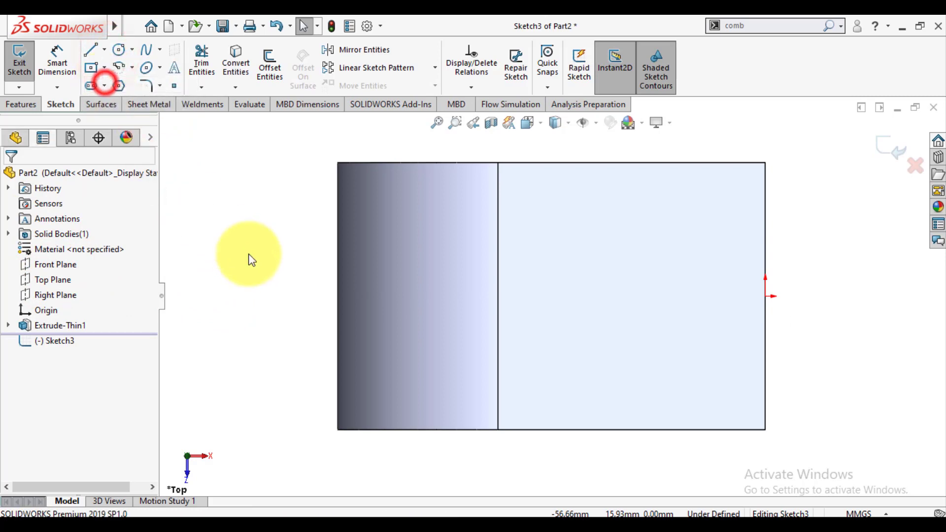
click(338, 296)
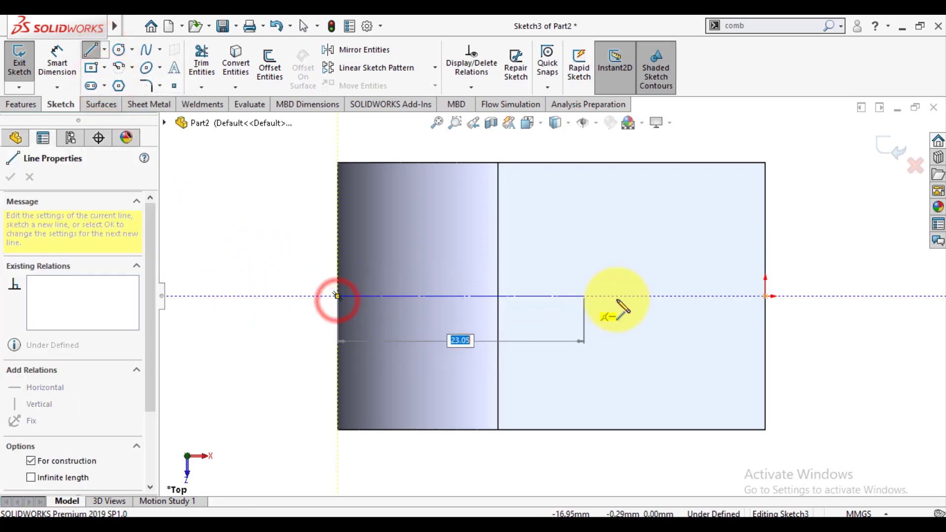
click(765, 297)
key(Escape)
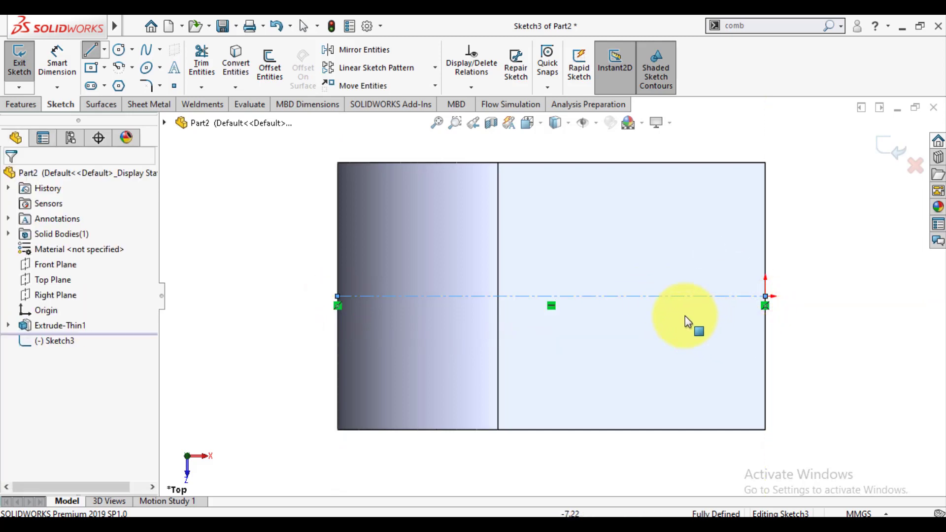
- Draw a vertical line up from the centerline's left end, then a horizontal line rightward
click(91, 51)
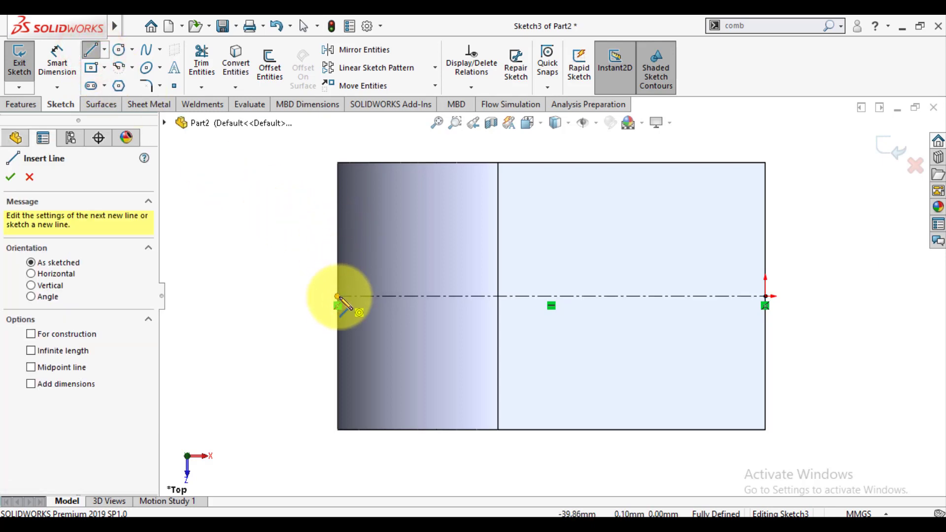
click(340, 297)
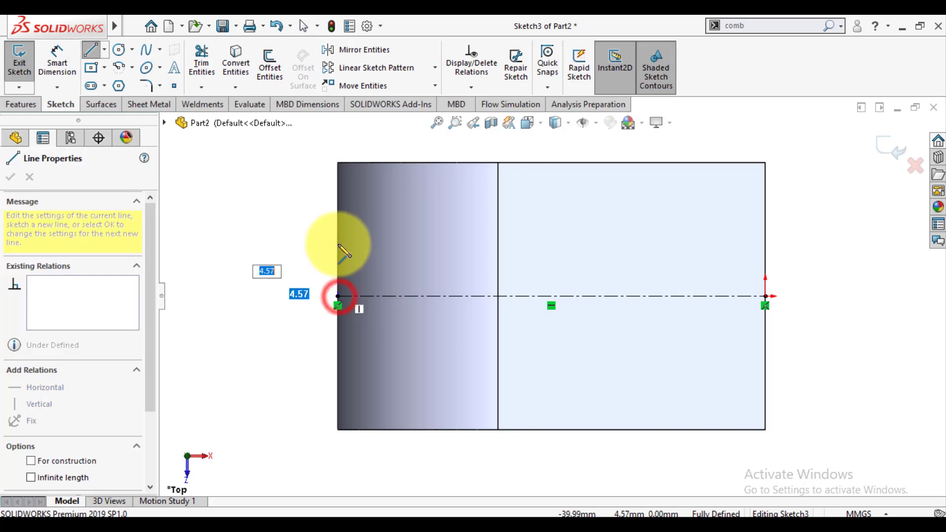
click(337, 218)
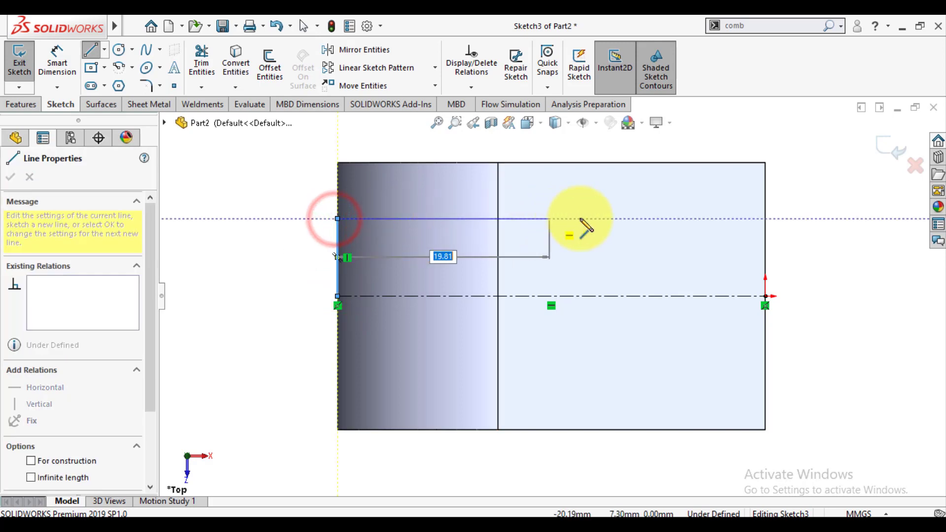
double_click(648, 218)
key(Escape)
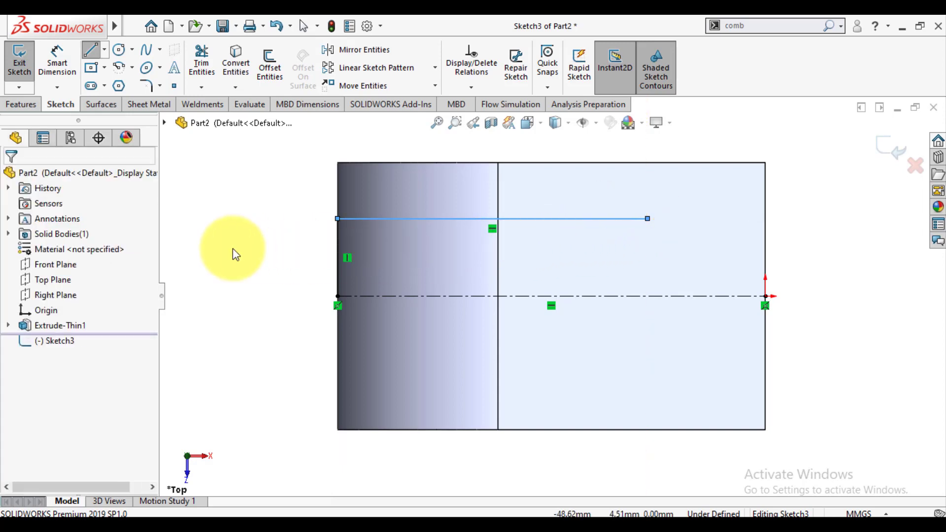
- Give the vertical line an 8 mm length dimension and select the top horizontal line
click(57, 54)
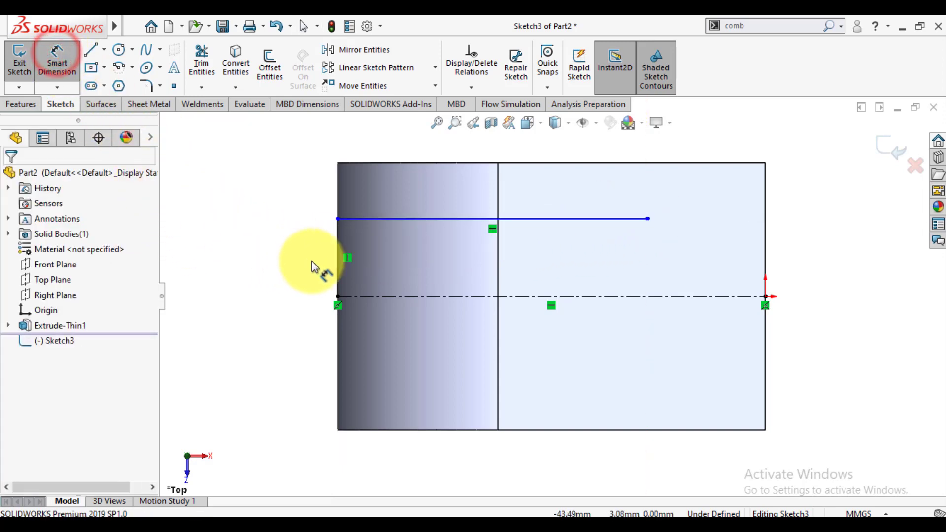
click(339, 257)
click(284, 259)
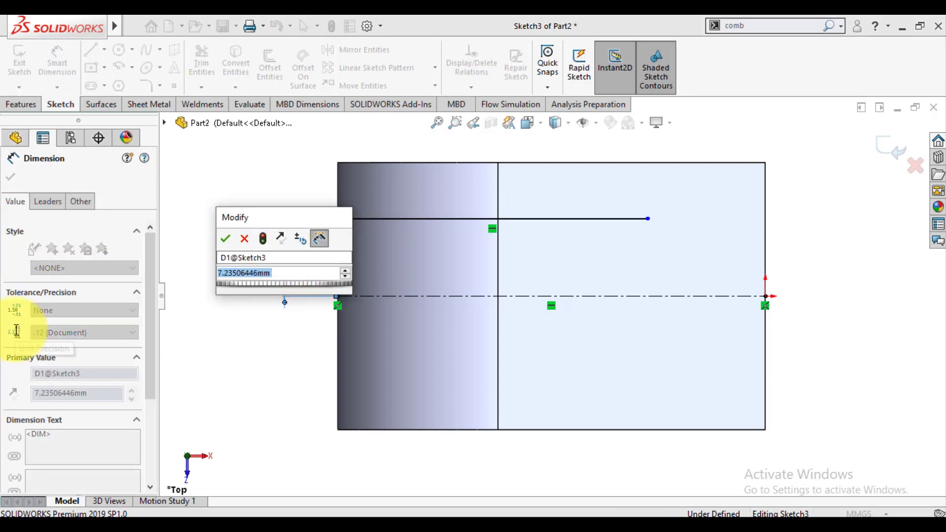
text(8)
key(Return)
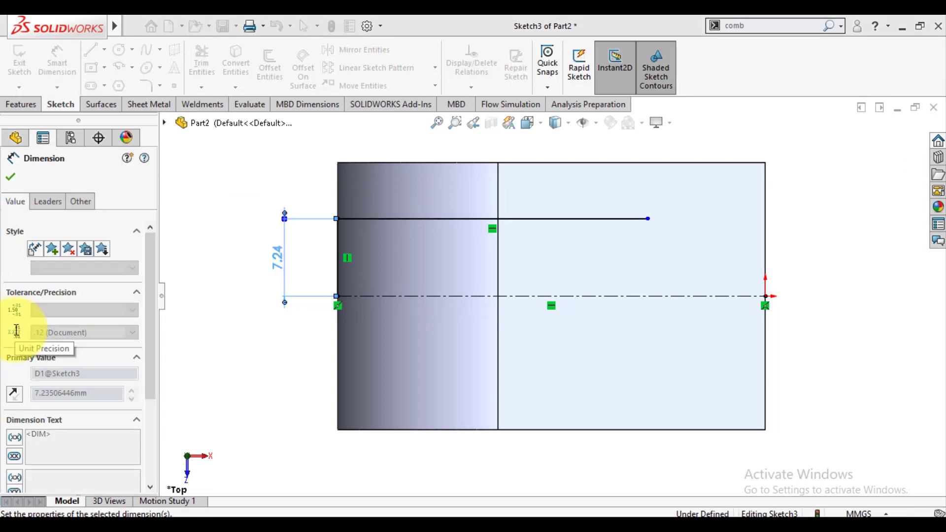
click(11, 179)
click(205, 342)
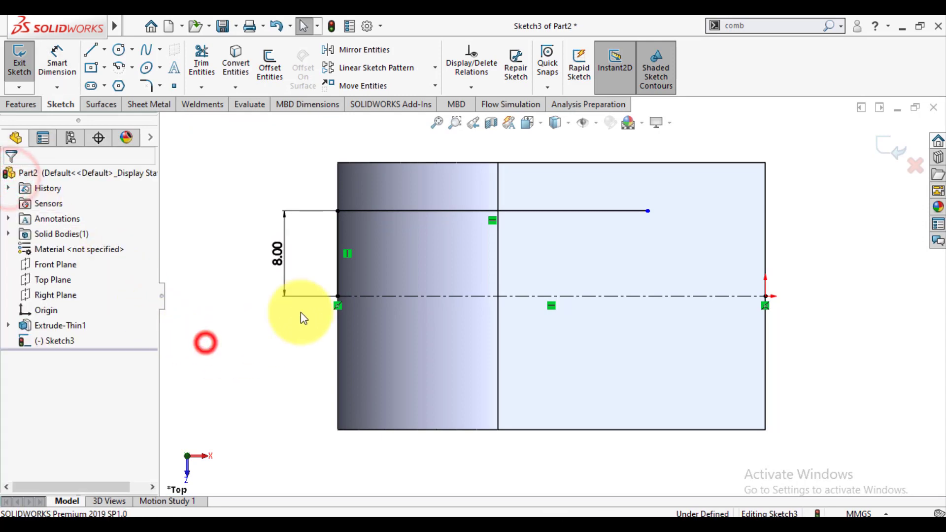
click(413, 211)
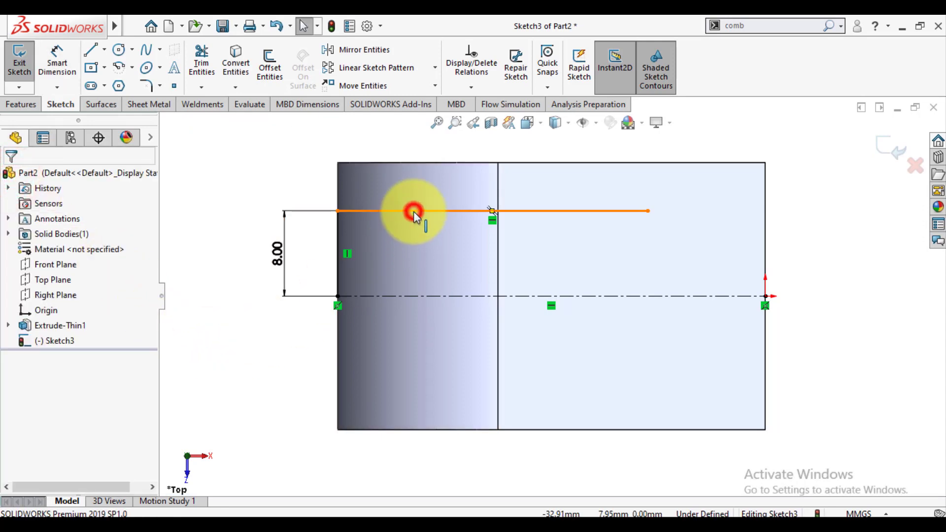
- Mirror the vertical and top horizontal lines about the centerline to make the lower pair
ctrl+click(339, 251)
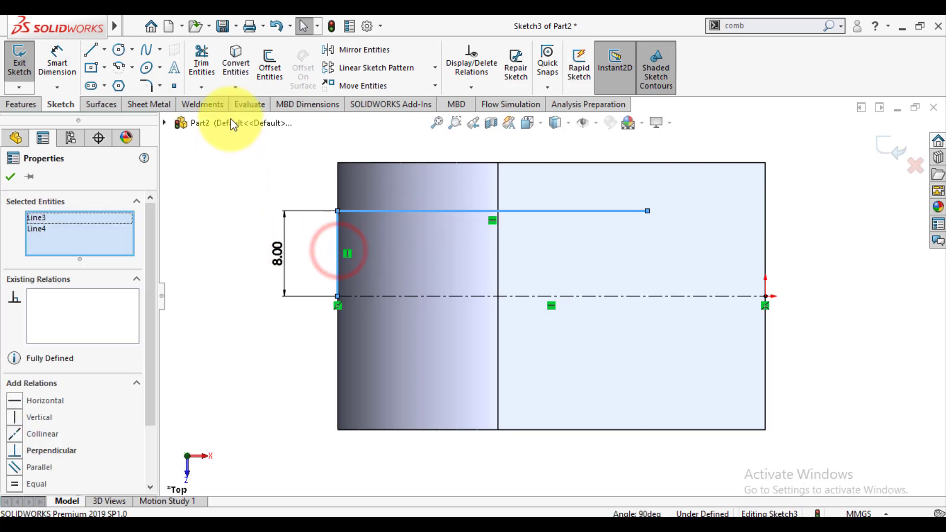
click(350, 51)
click(58, 353)
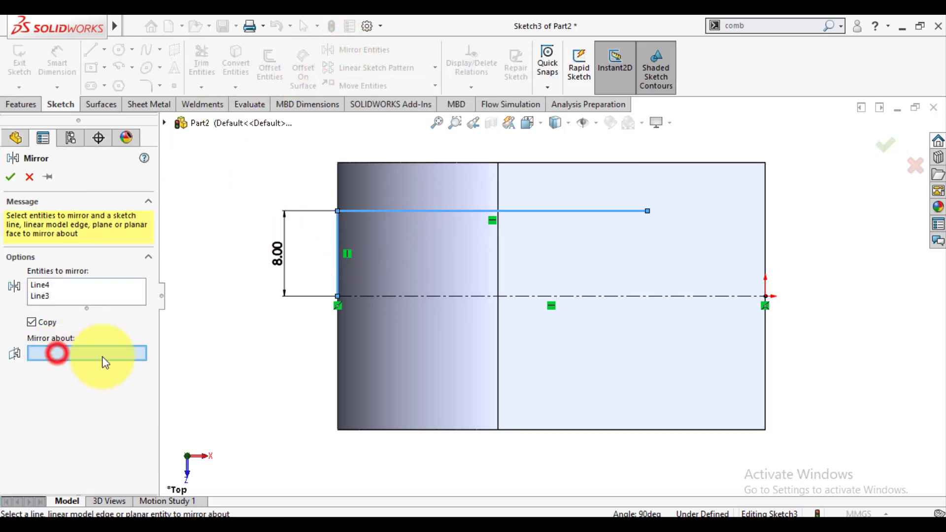
click(422, 296)
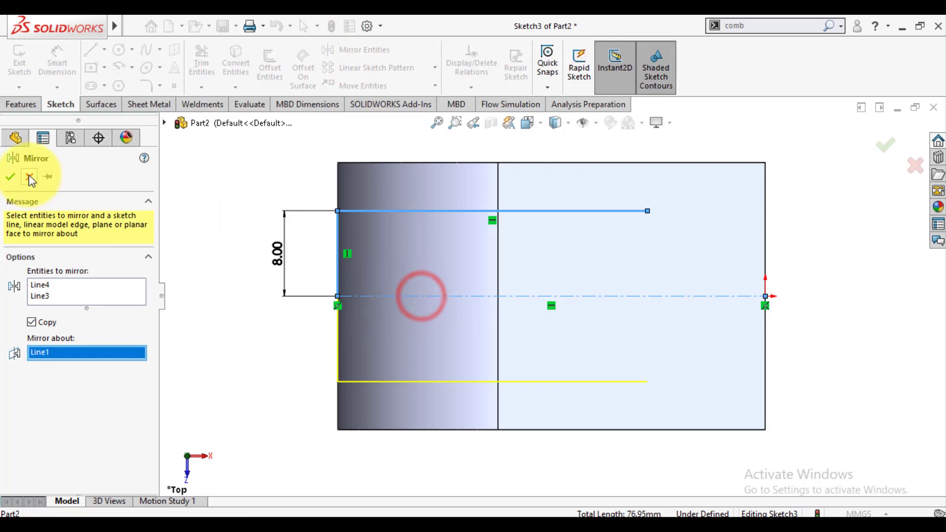
click(9, 177)
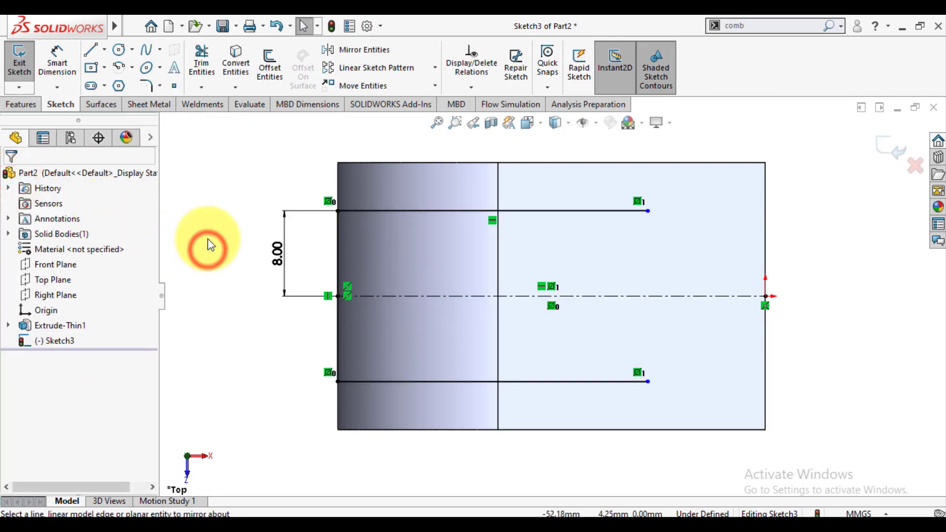
- Draw a tangent arc connecting the right ends of the upper and lower horizontal lines
click(116, 70)
click(74, 233)
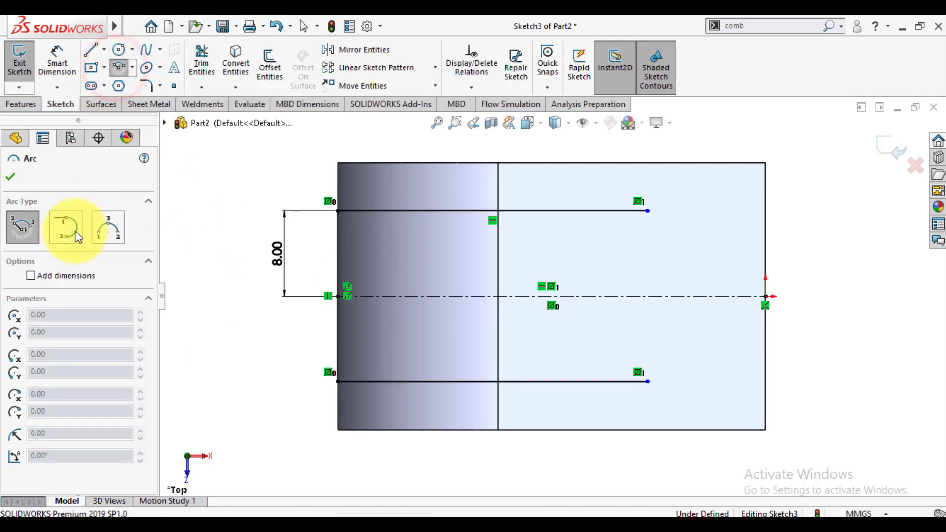
click(648, 211)
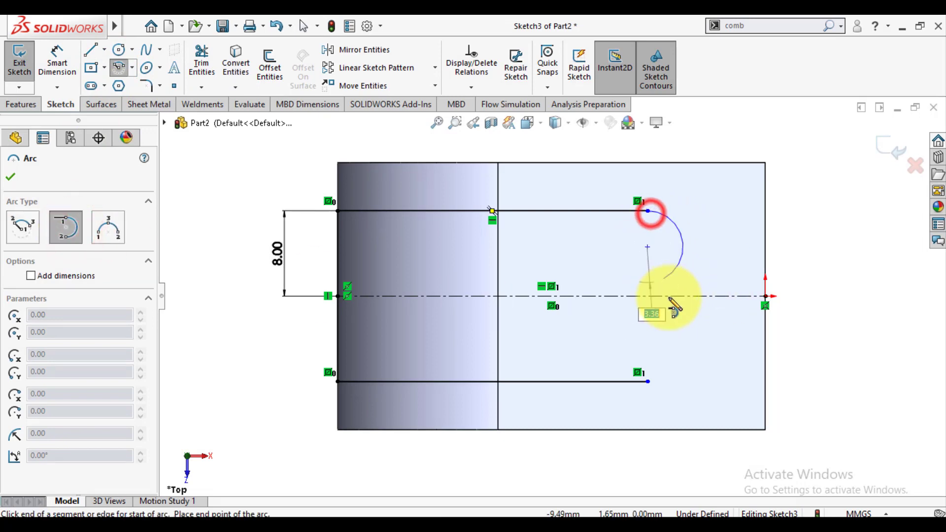
click(649, 382)
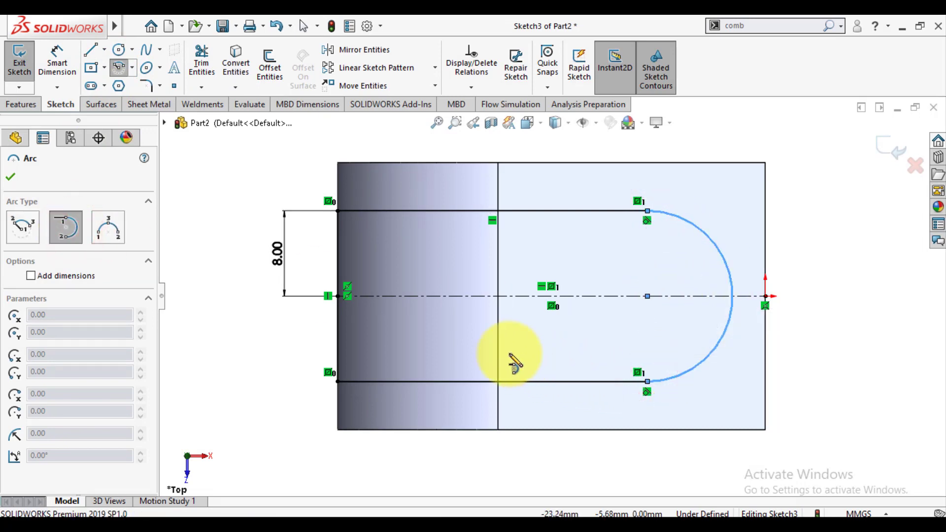
key(Escape)
key(Escape)
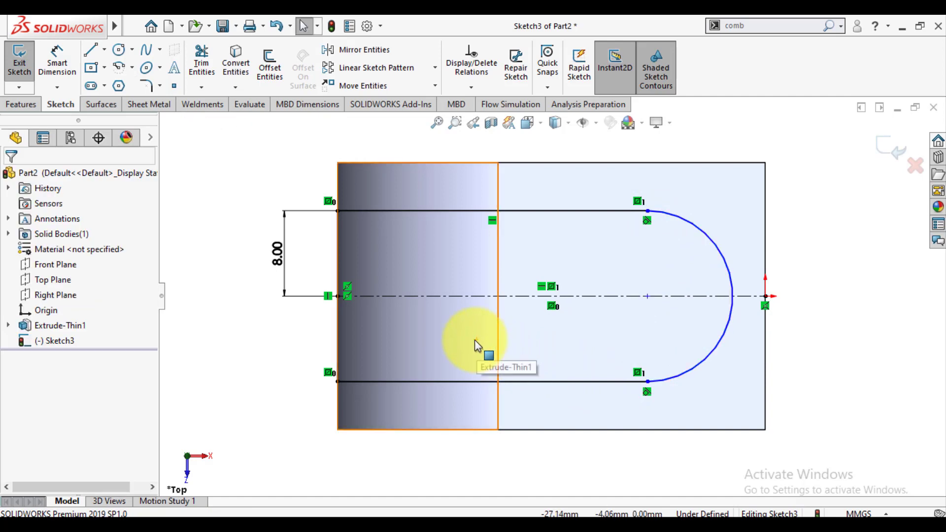
- Make the arc tangent to the part's right edge
click(766, 343)
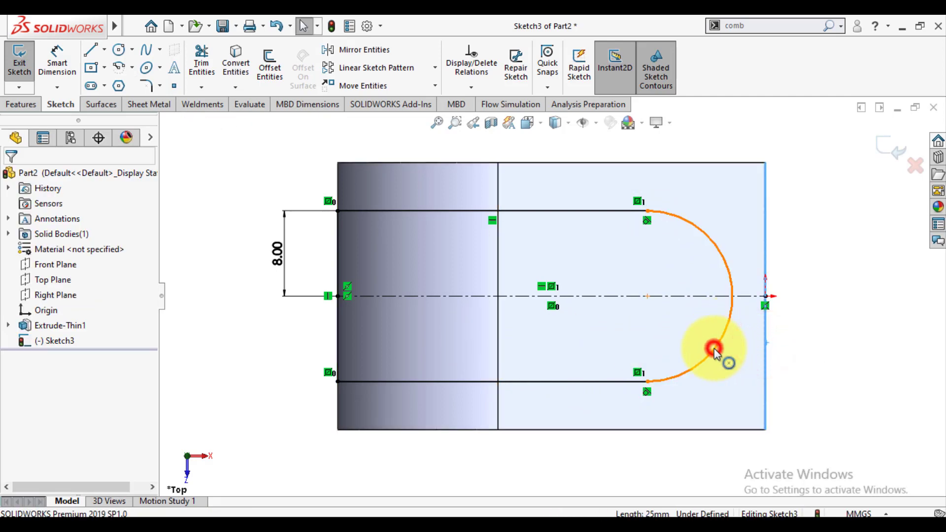
ctrl+click(714, 350)
click(751, 288)
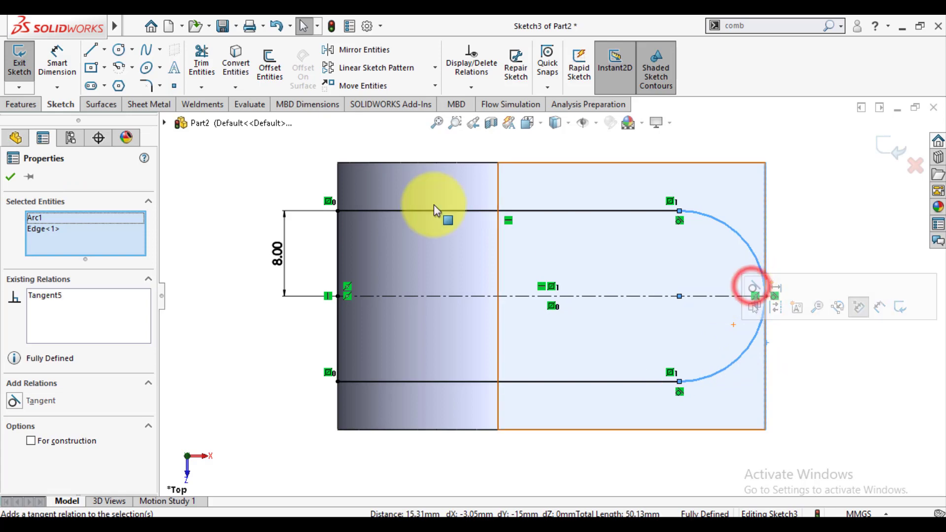
click(10, 177)
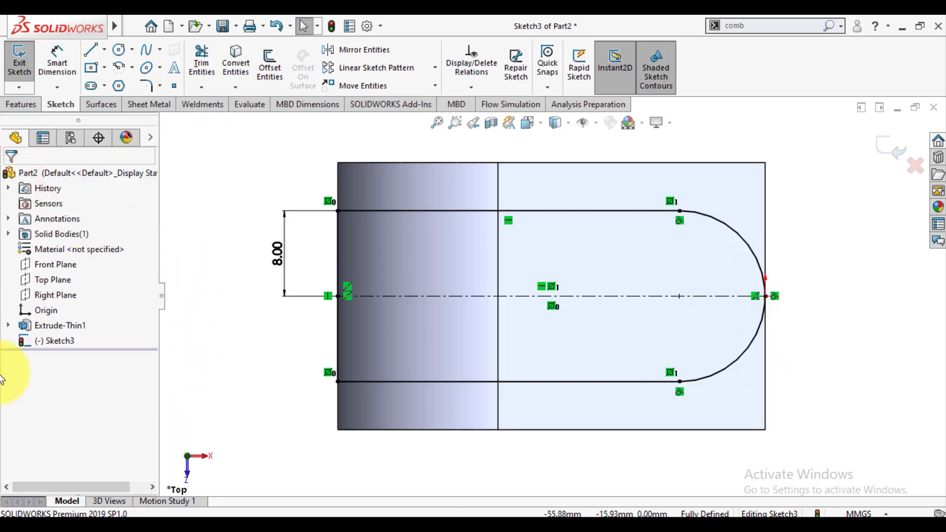
- Draw a Ø5 mm circle centred on the rounded end's arc and exit Sketch3
click(119, 50)
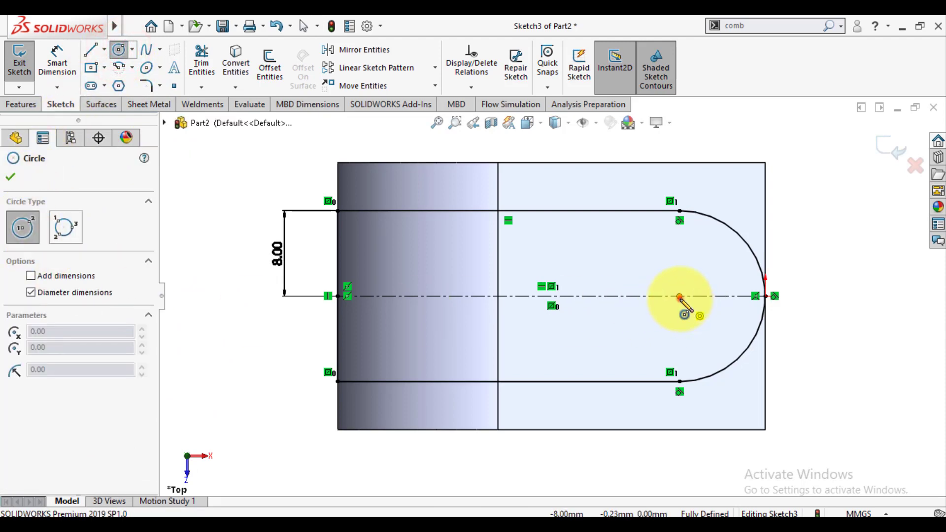
drag(681, 297, 680, 265)
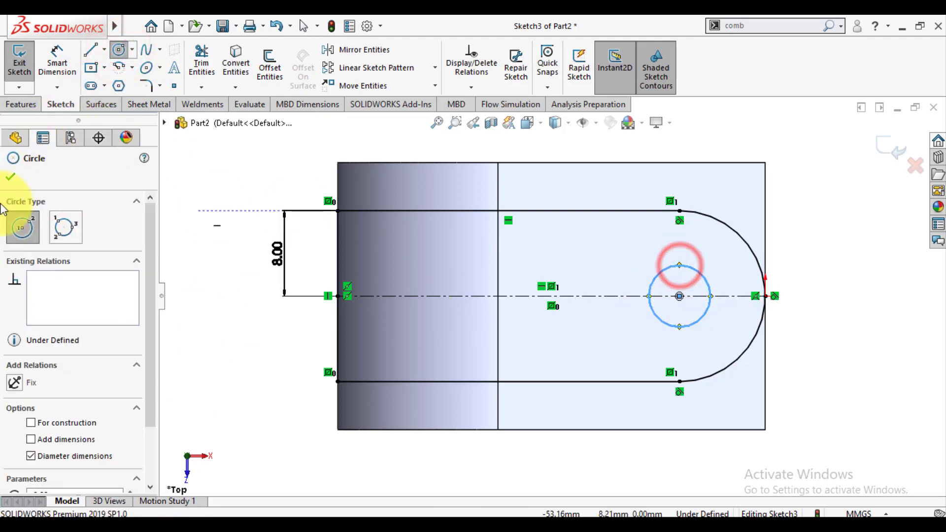
click(11, 176)
click(57, 59)
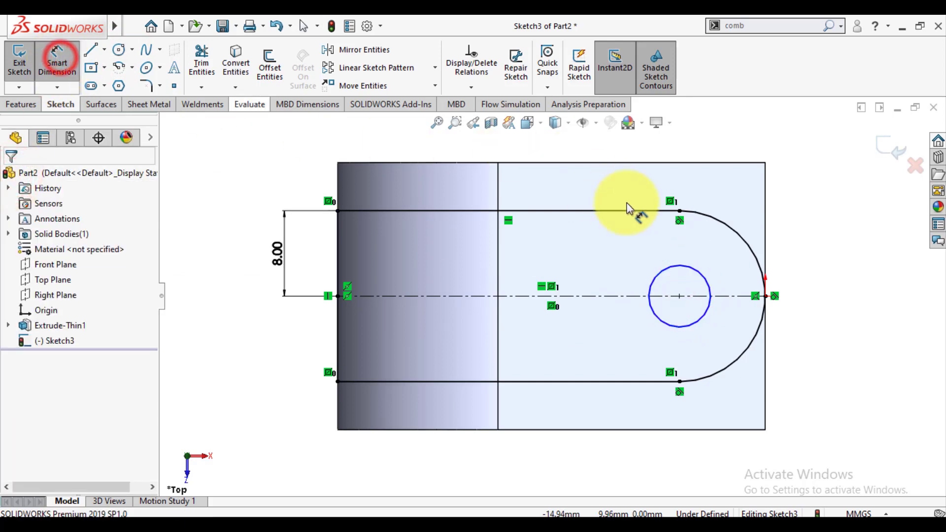
click(692, 272)
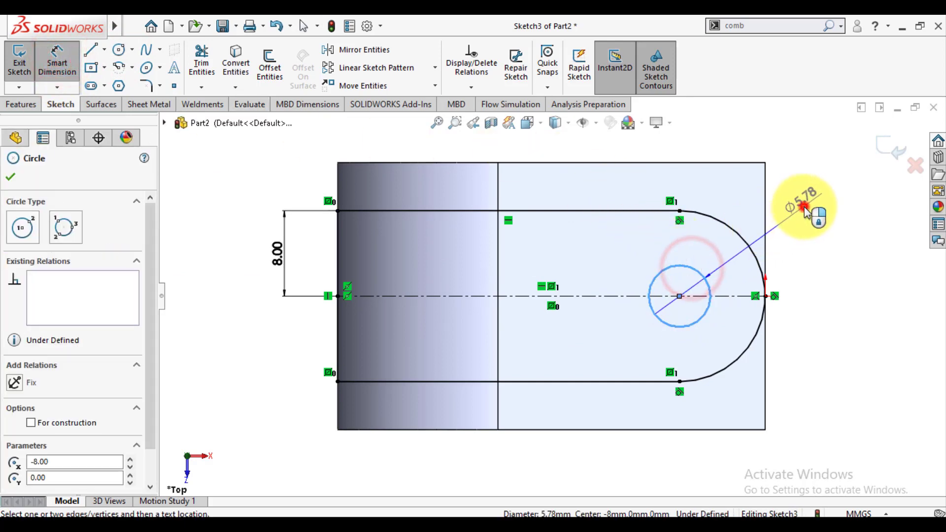
click(804, 207)
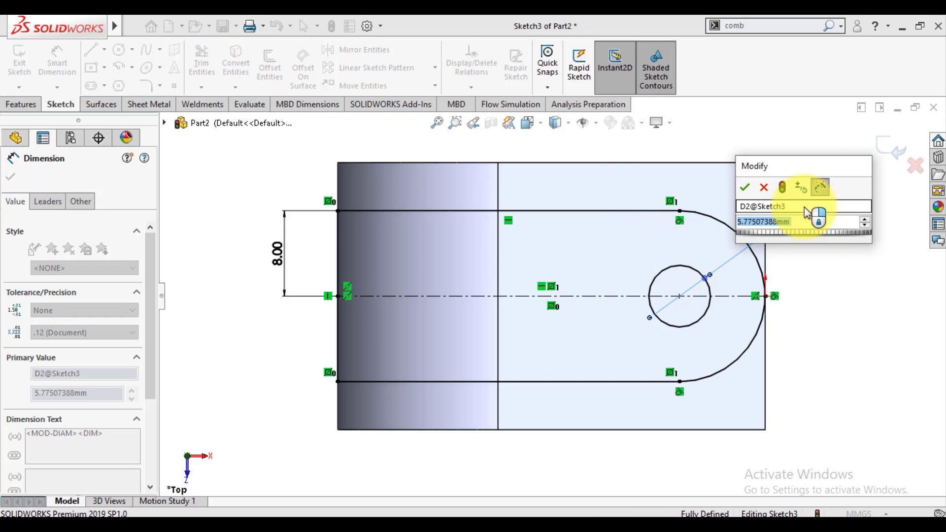
text(5)
key(Return)
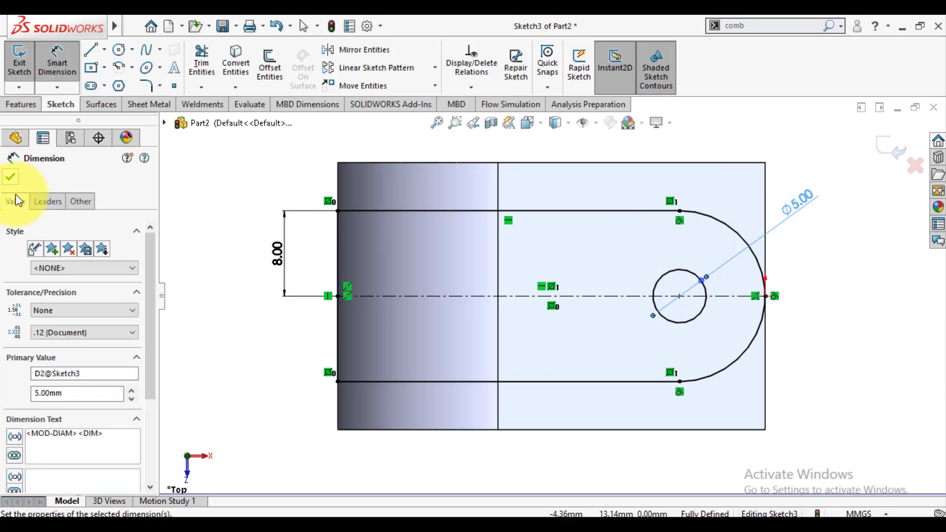
click(10, 183)
click(889, 144)
- Boss-extrude the slot sketch Up To Surface: top face of the U one way, bottom face the other
mouse_move(877, 258)
middle_down()
mouse_move(864, 313)
mouse_move(788, 306)
mouse_move(780, 144)
middle_up()
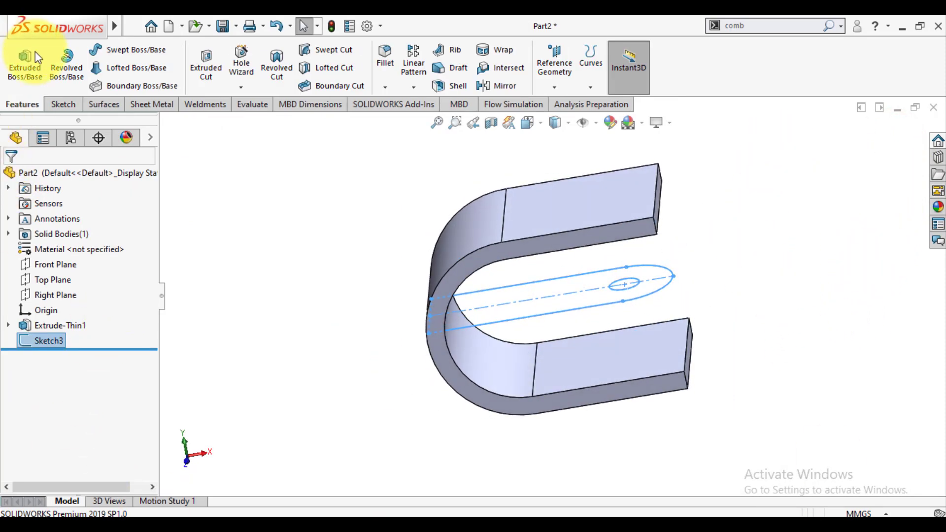
click(28, 67)
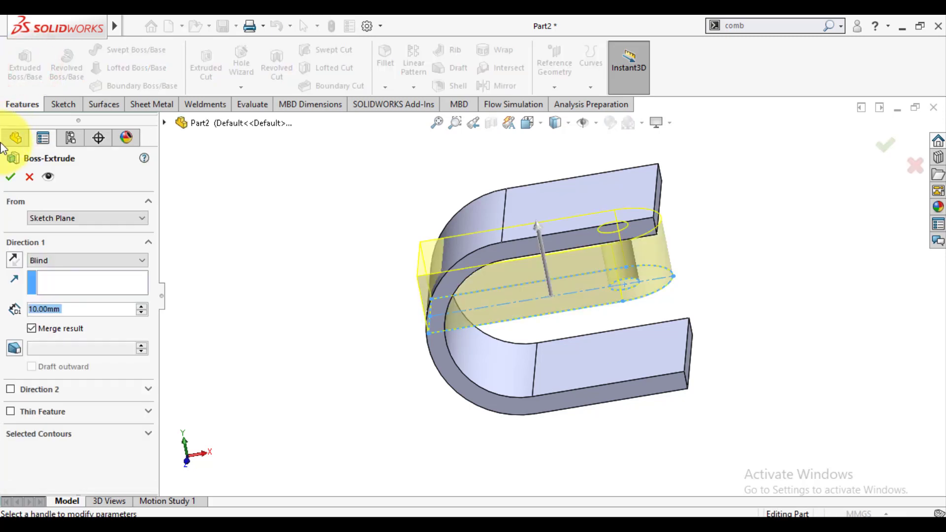
click(78, 264)
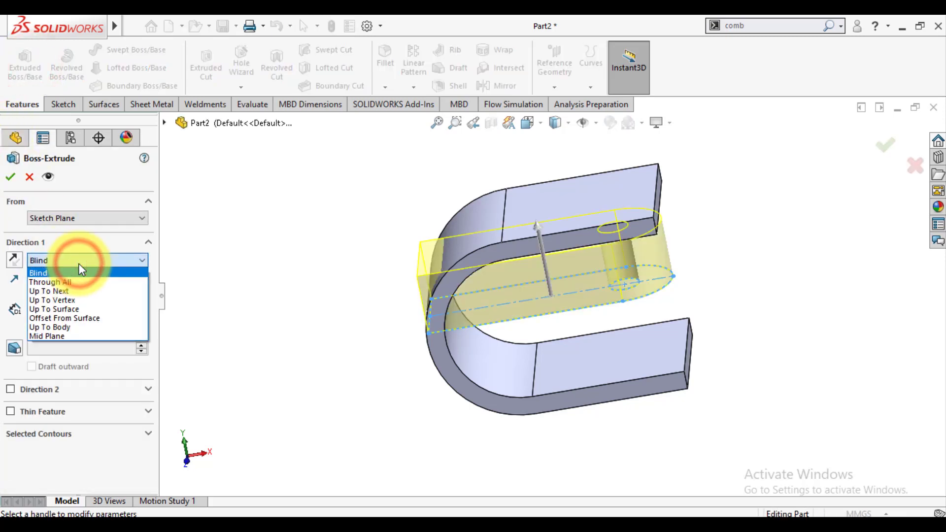
click(65, 310)
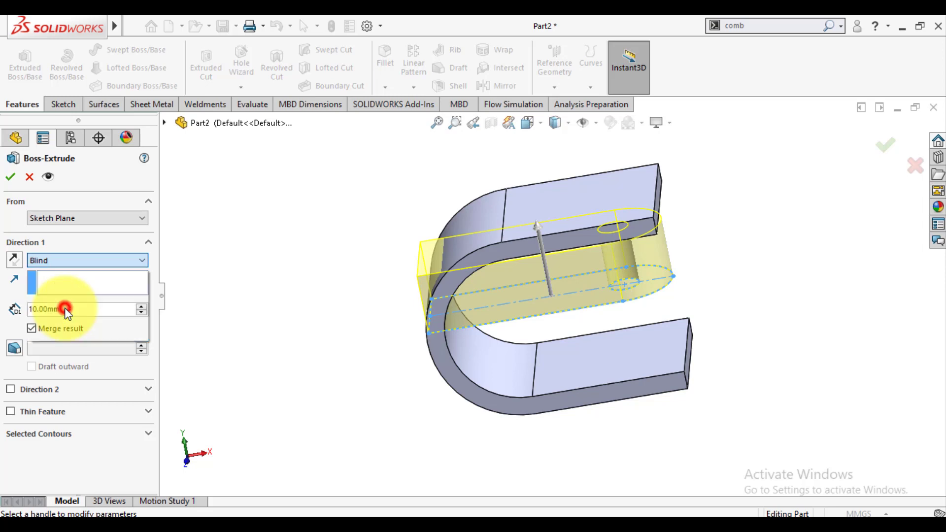
click(601, 208)
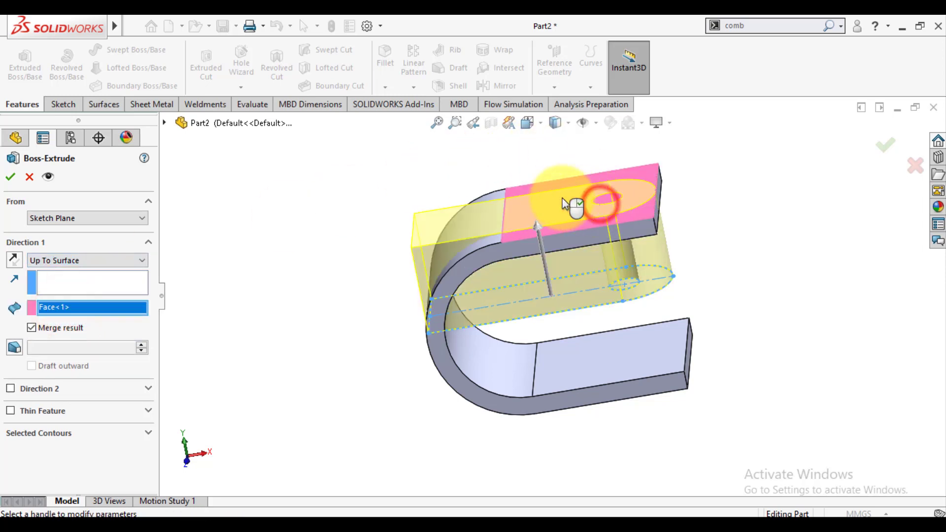
click(11, 389)
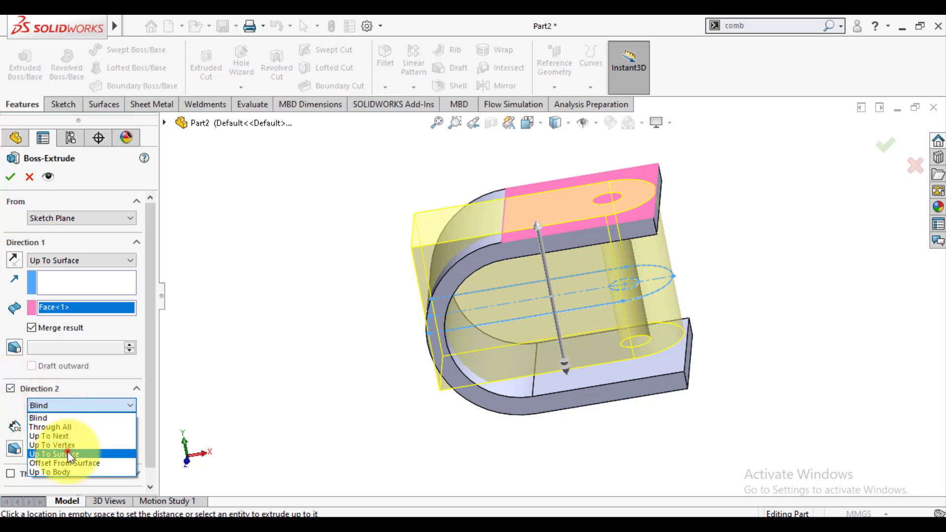
click(67, 454)
middle_drag(370, 327, 384, 278)
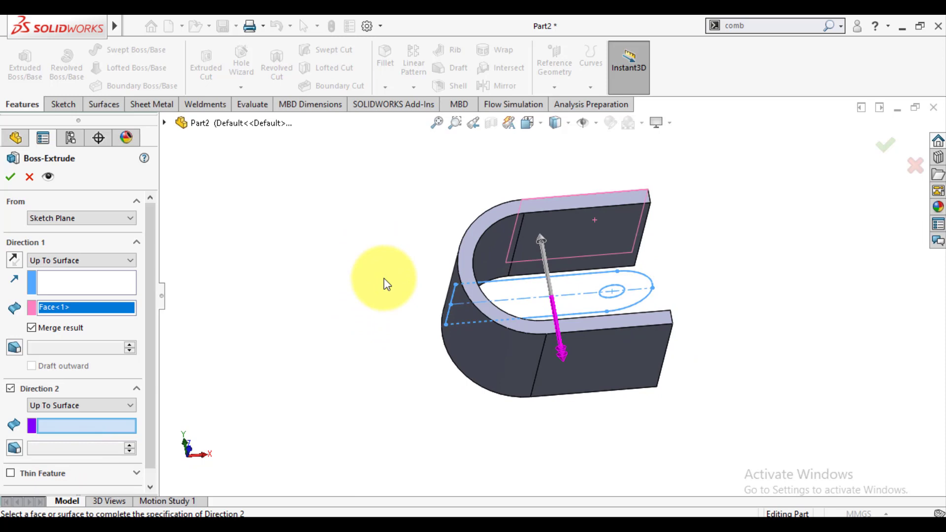
click(624, 366)
middle_drag(293, 277, 383, 387)
click(10, 176)
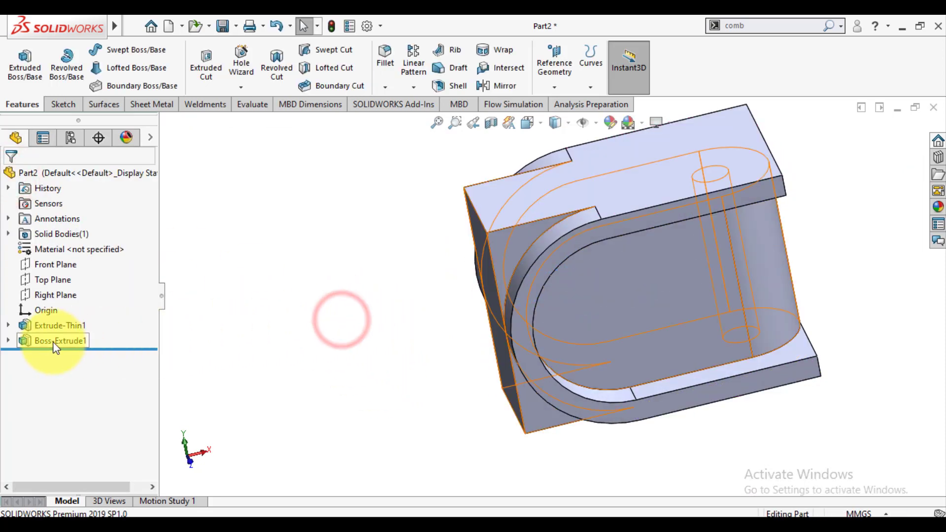
- Edit Boss-Extrude1 and clear Merge result so the slot block stays a separate body
click(53, 340)
click(65, 304)
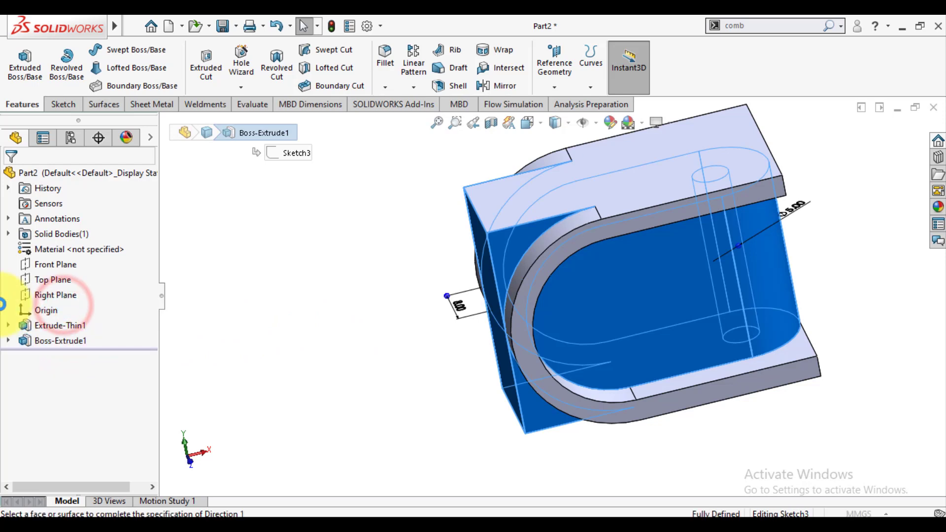
click(32, 328)
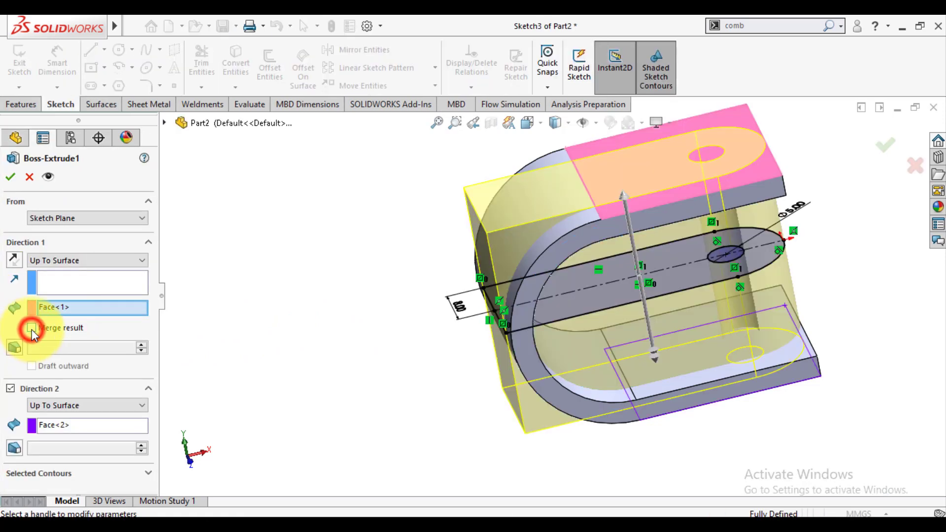
click(7, 180)
click(390, 280)
middle_drag(364, 332, 727, 235)
scroll(728, 237, down, 3)
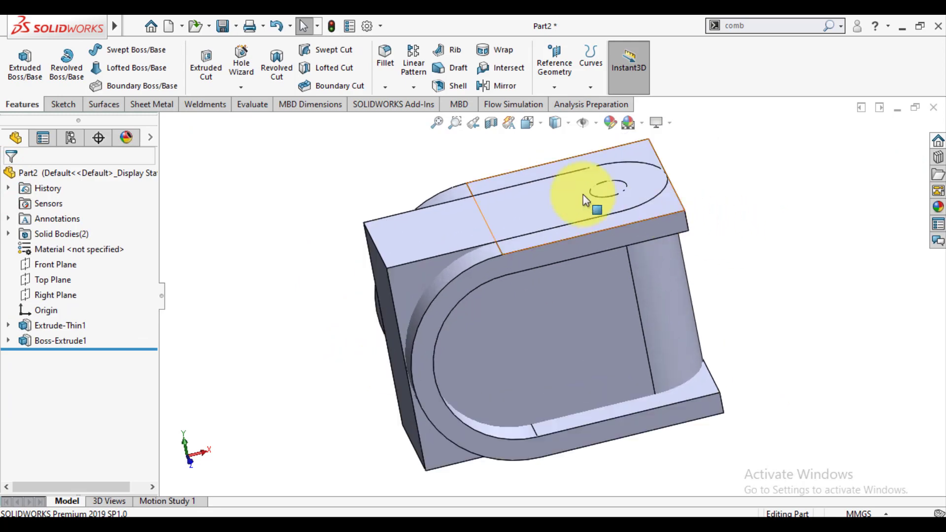
- Give the thin U body Extrude-Thin1 a red appearance
click(73, 326)
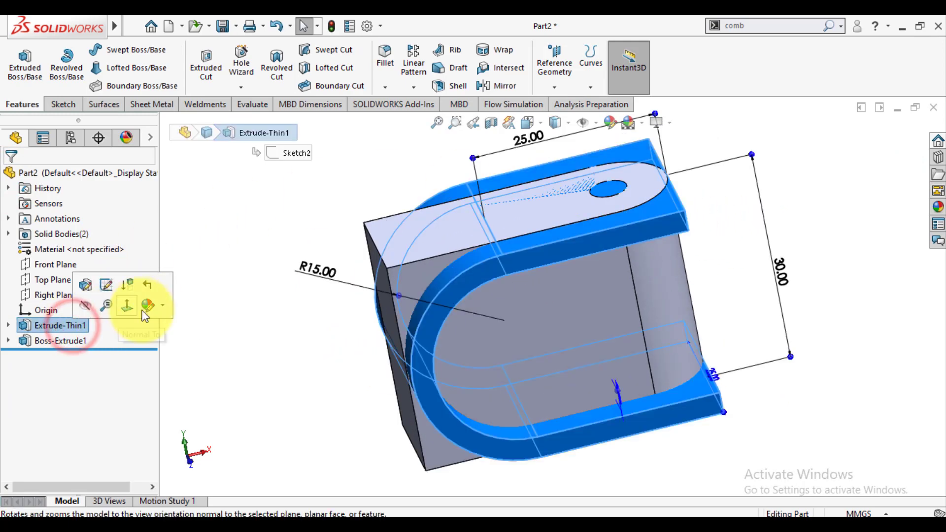
click(164, 309)
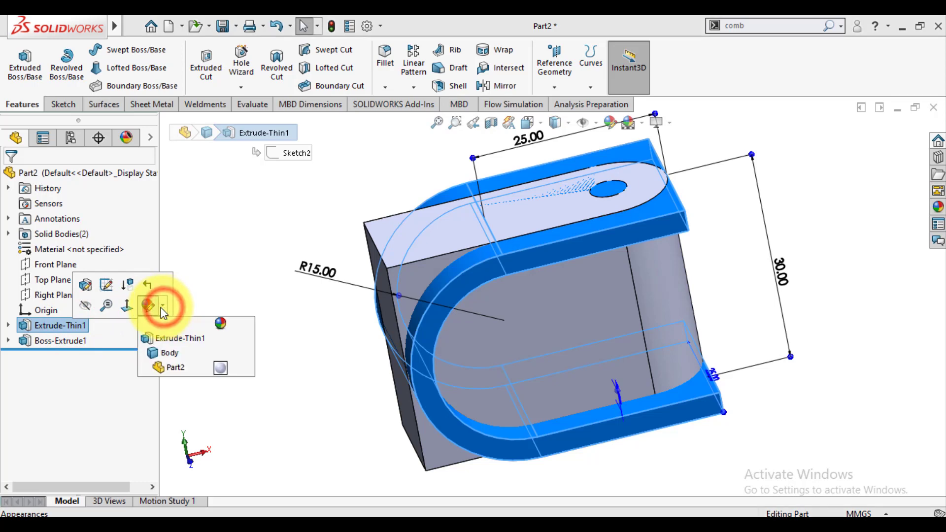
click(164, 336)
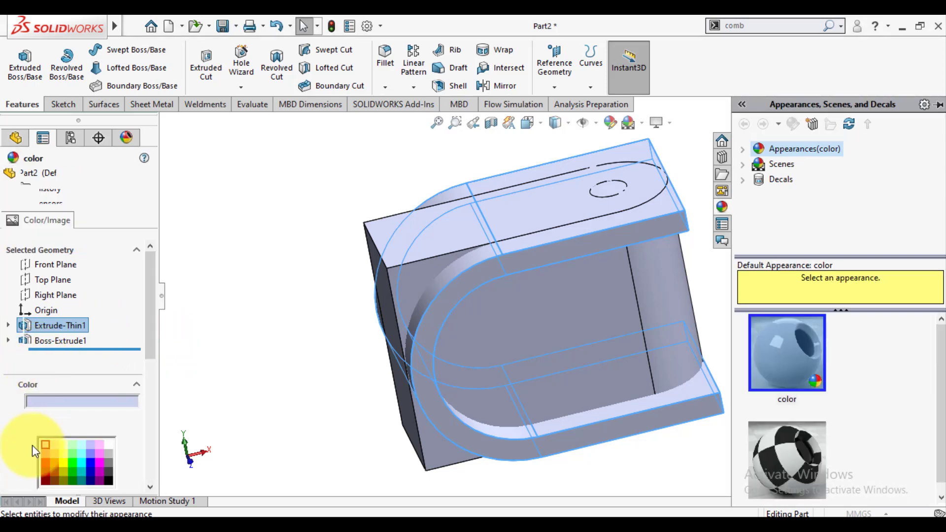
click(42, 463)
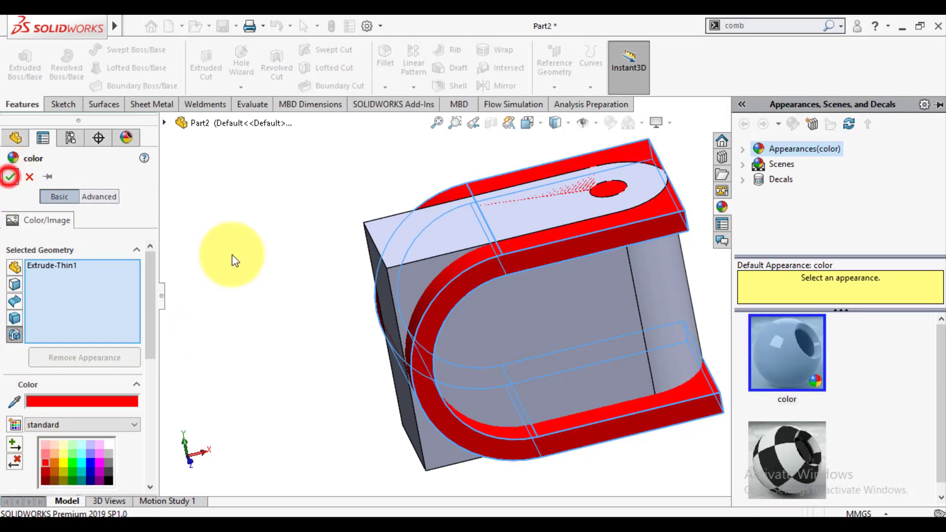
click(11, 177)
click(253, 248)
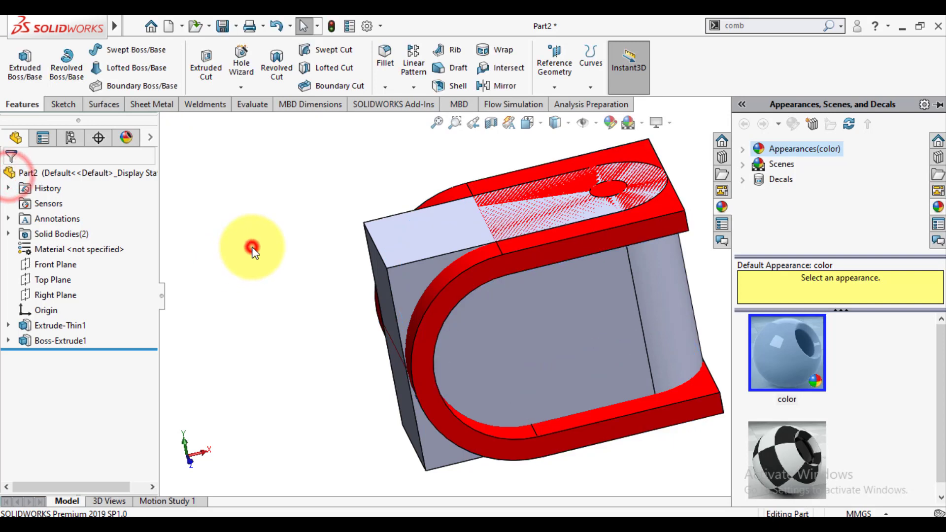
- Give the slot block Boss-Extrude1 a yellow appearance
click(76, 341)
click(167, 318)
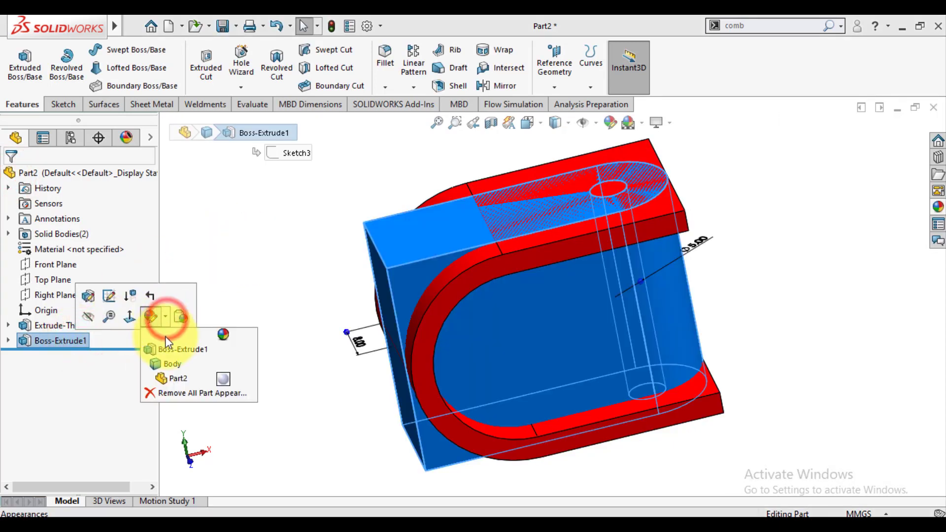
click(170, 349)
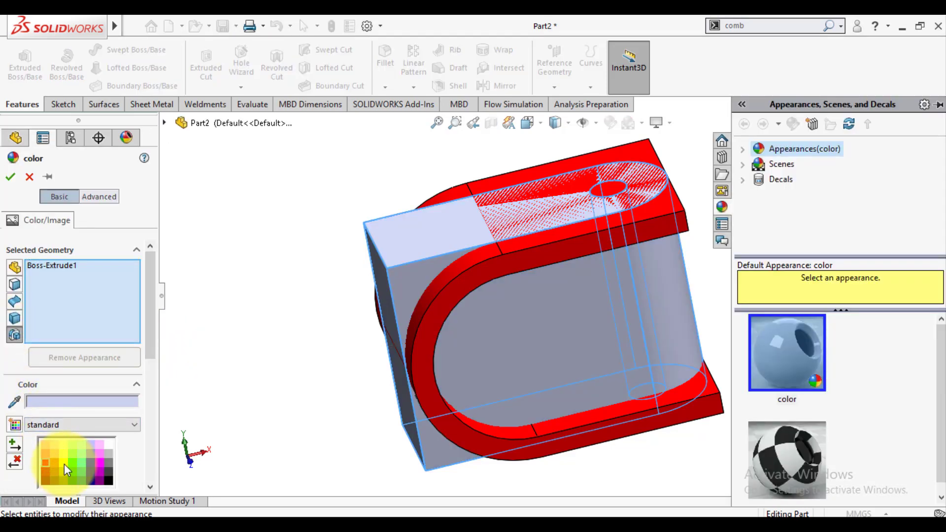
click(63, 463)
click(10, 176)
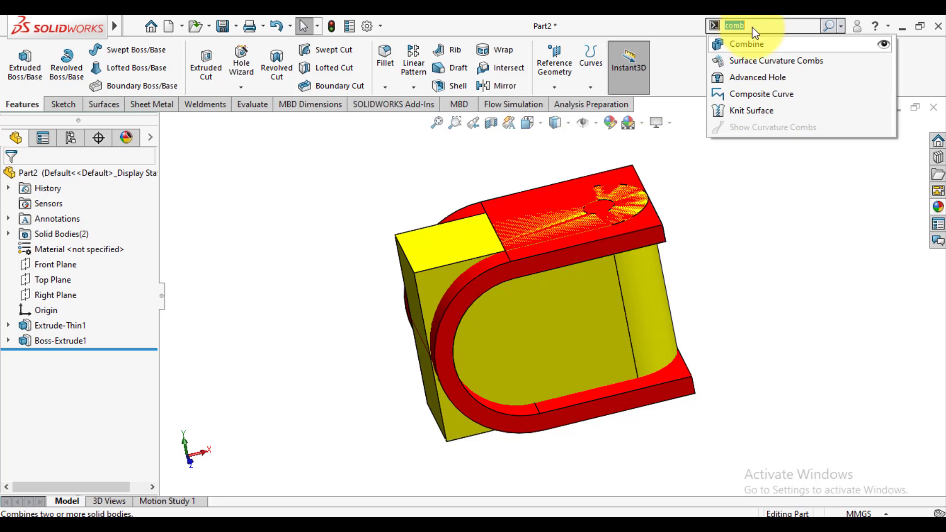
- Combine Extrude-Thin1 and Boss-Extrude1 with the Common operation, creating Combine1
click(747, 45)
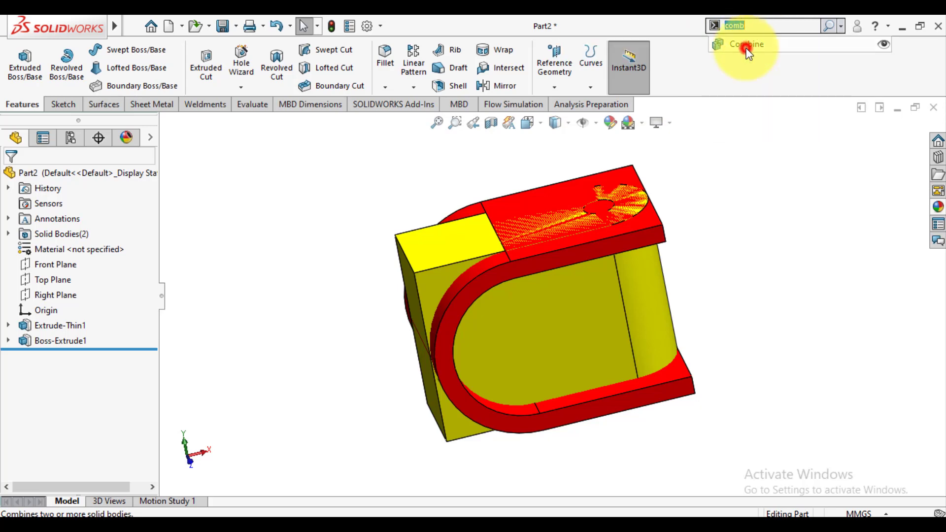
click(31, 243)
click(421, 271)
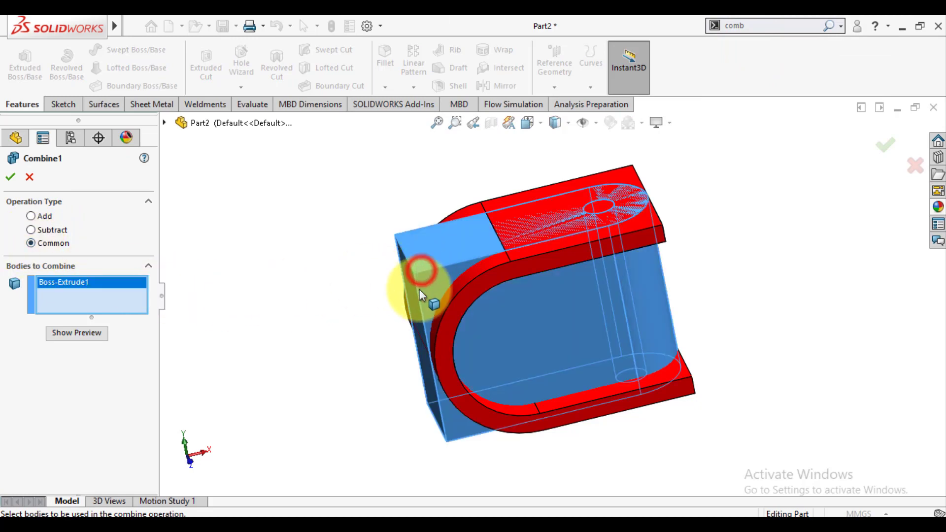
click(493, 348)
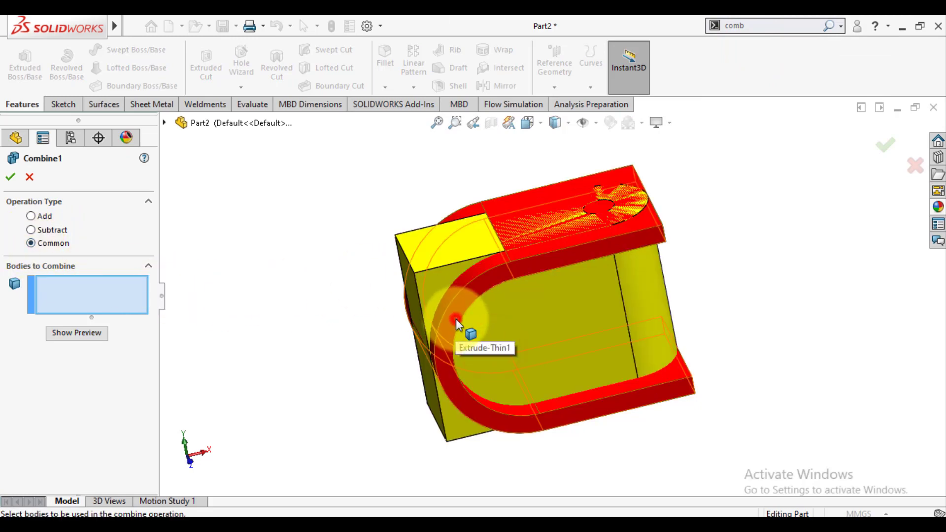
click(456, 318)
click(434, 278)
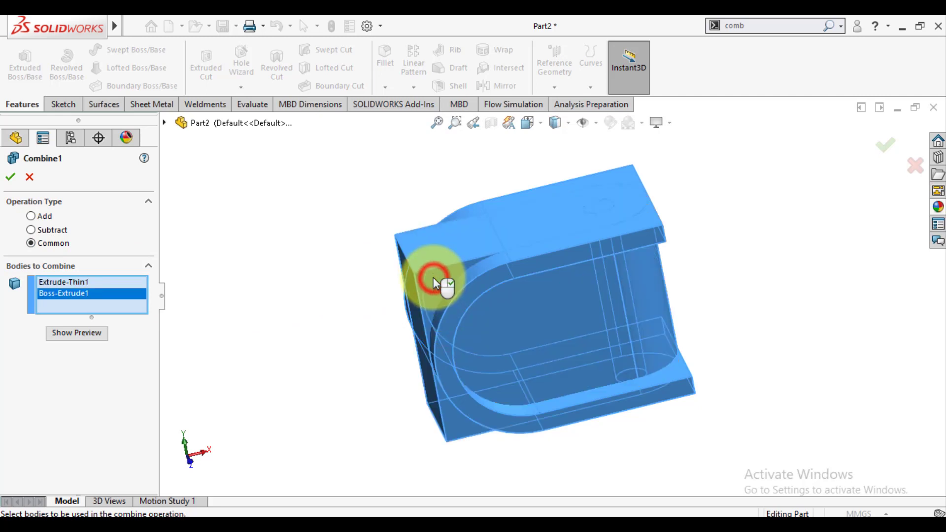
click(30, 242)
click(10, 178)
click(307, 278)
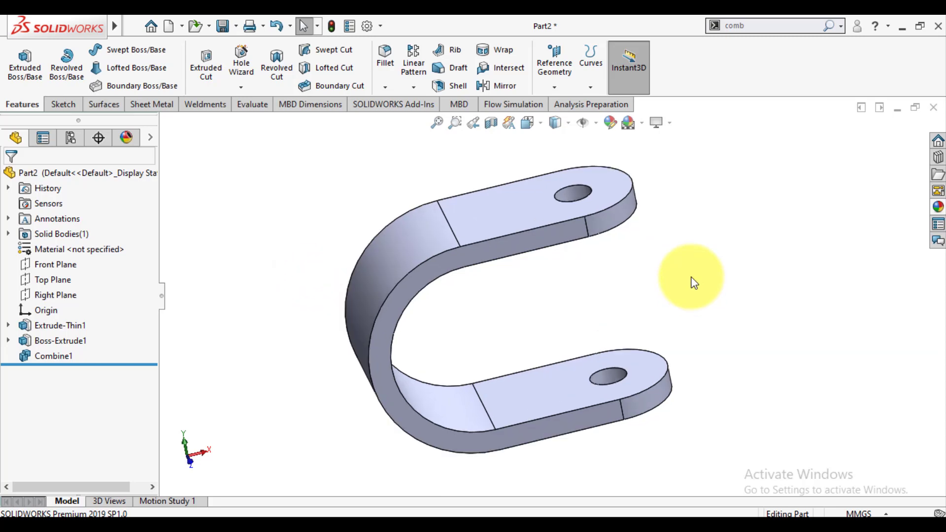
- Apply a green appearance to the Combine1 body
click(67, 354)
click(153, 334)
click(155, 364)
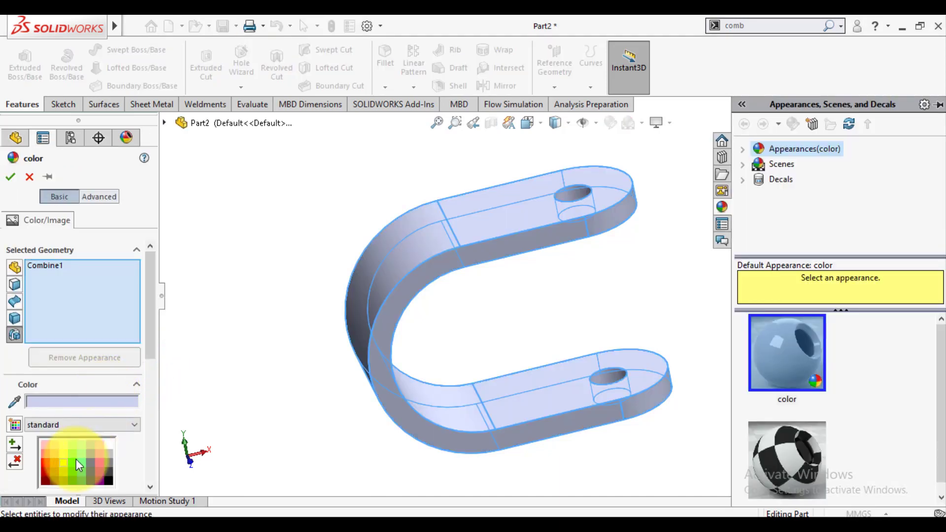
click(70, 460)
click(10, 176)
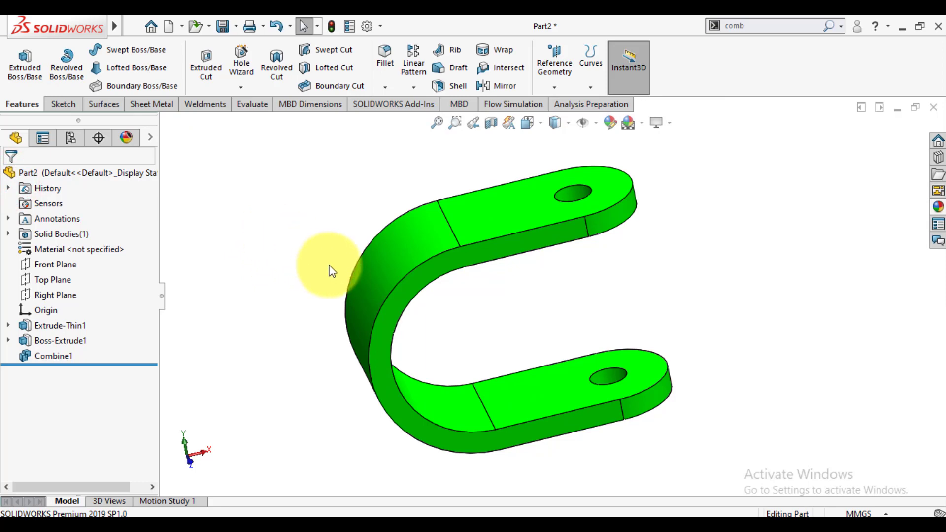
middle_drag(317, 264, 310, 440)
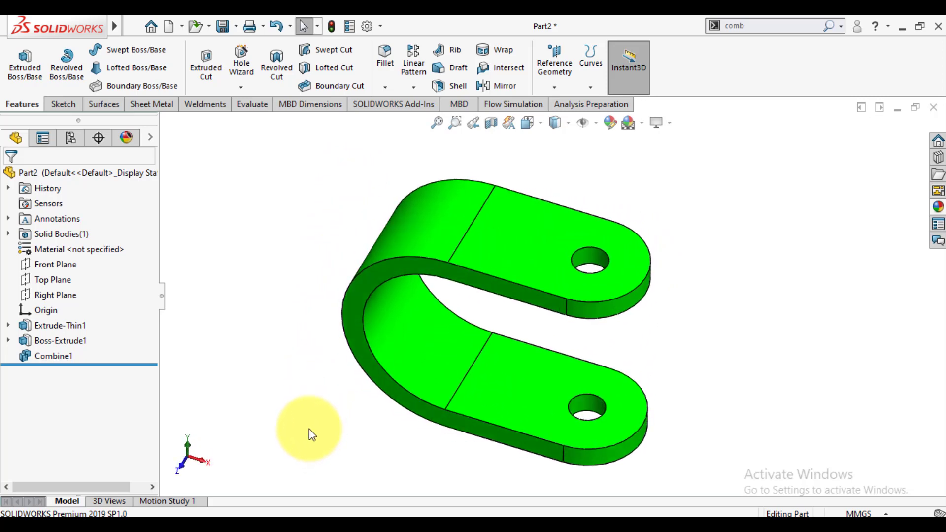
middle_drag(302, 254, 274, 235)
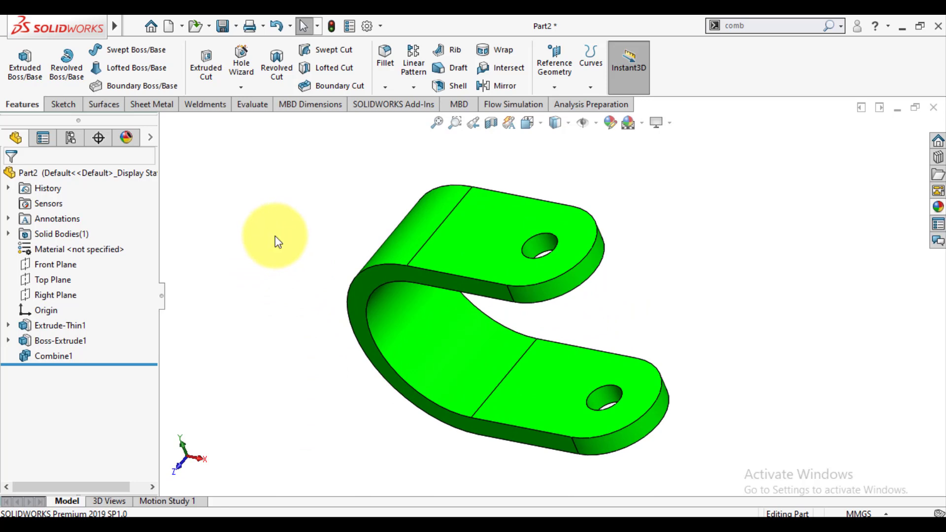